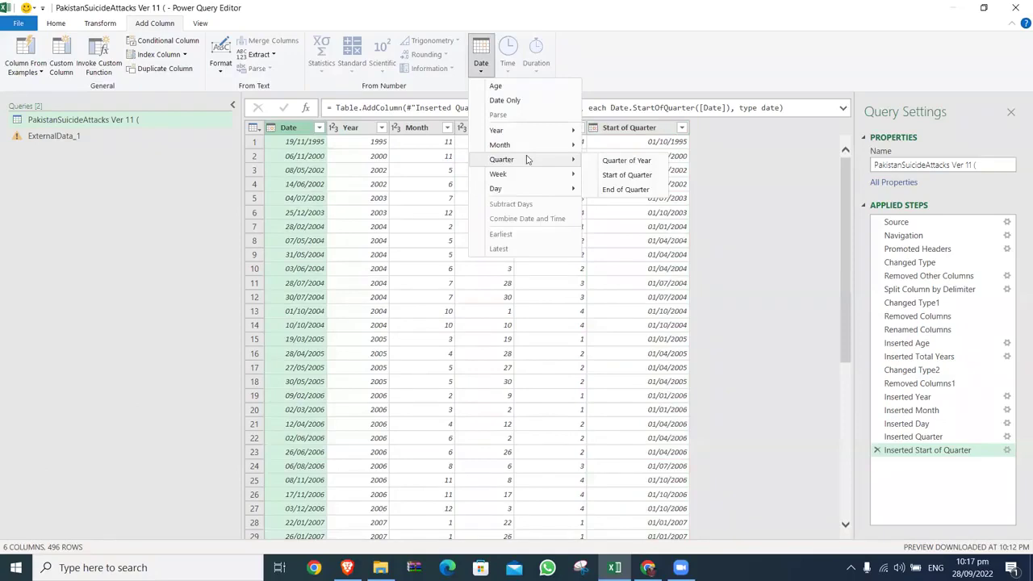
Step: Remove the Year through Start of Quarter columns, leaving only Date across 496 rows
{"action": "mouse_move", "coordinate": [528, 178]}
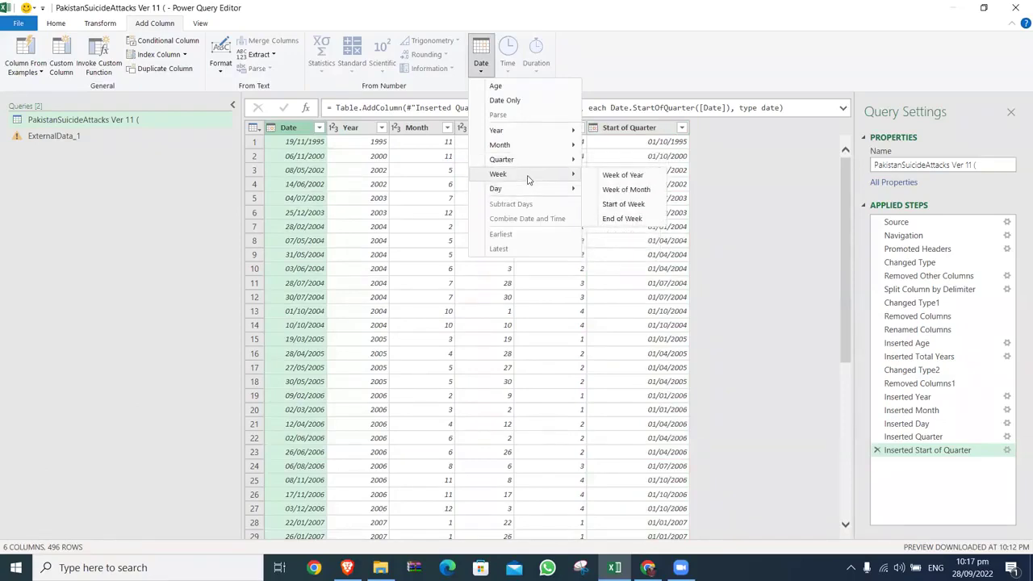
{"action": "left_click", "coordinate": [748, 272]}
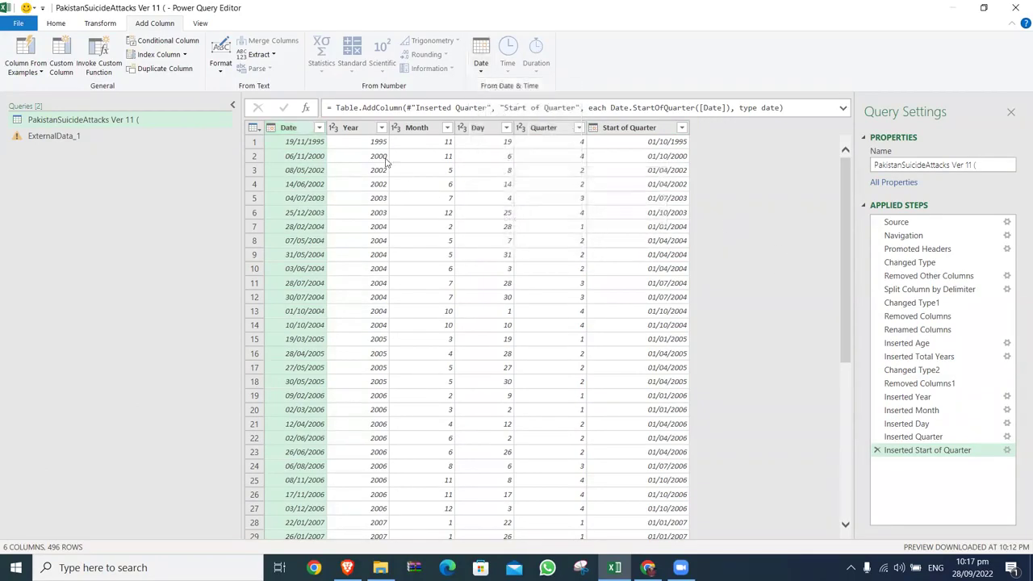
{"action": "left_click", "coordinate": [368, 129]}
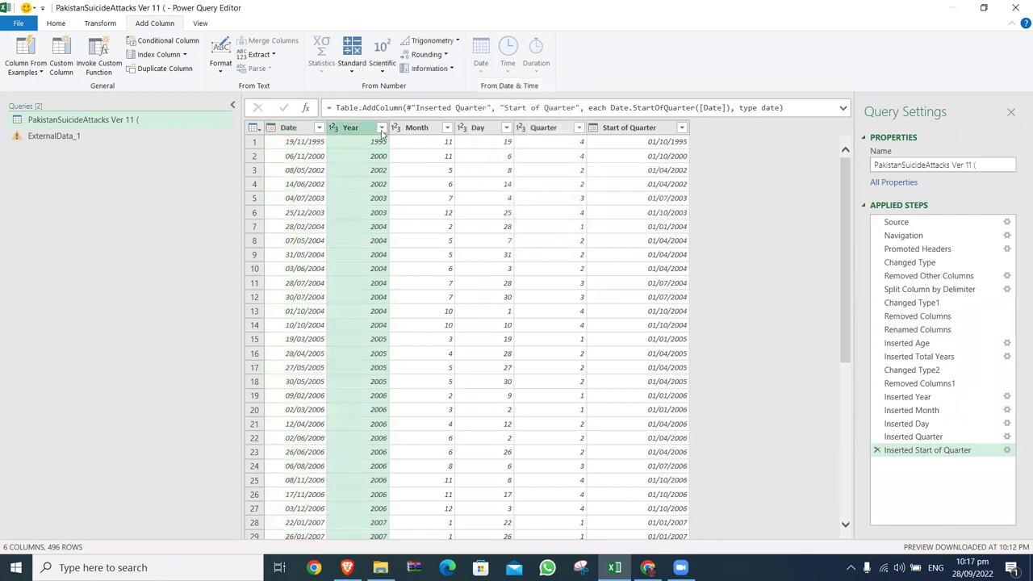
{"action": "left_click", "coordinate": [658, 131], "text": "shift"}
{"action": "right_click", "coordinate": [658, 131]}
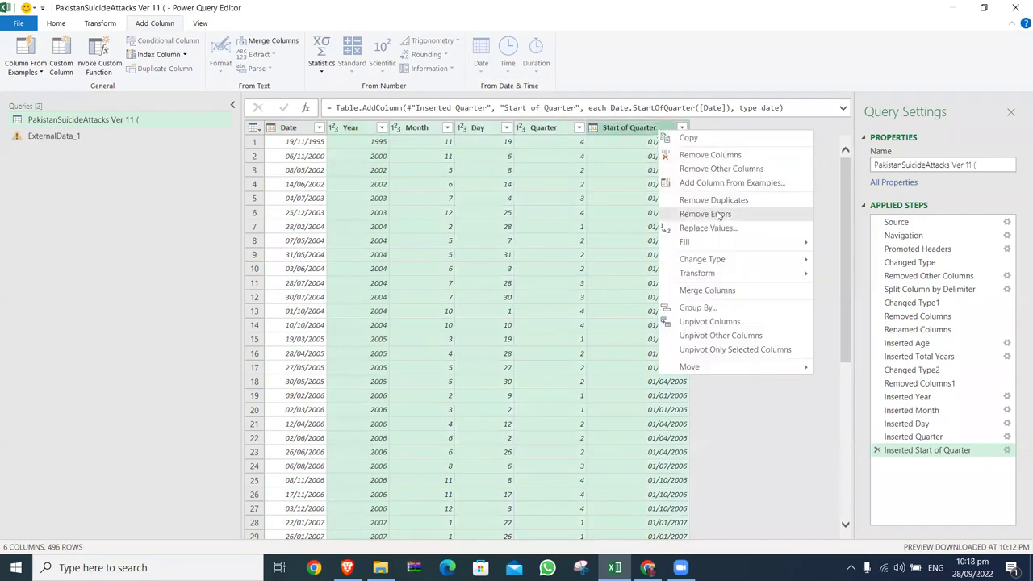
{"action": "left_click", "coordinate": [711, 155]}
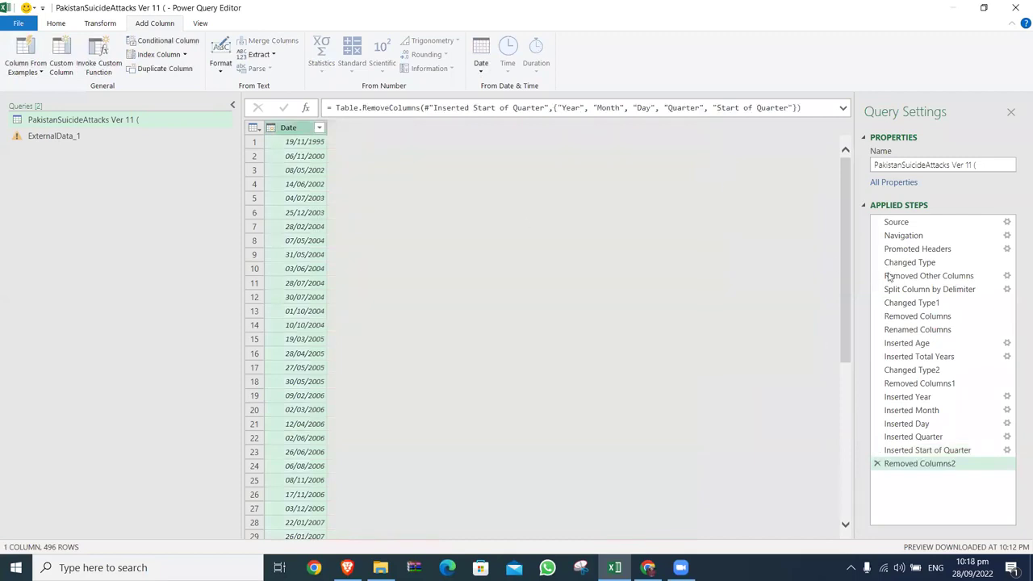
Step: Delete every applied step from Removed Other Columns onward, so the query ends at Changed Type
{"action": "right_click", "coordinate": [915, 275]}
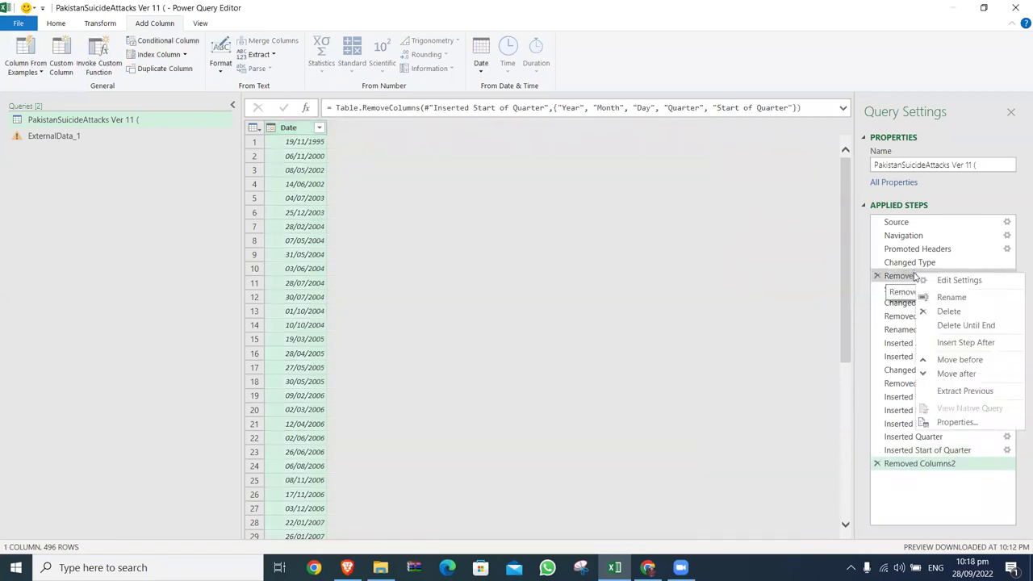
{"action": "left_click", "coordinate": [954, 324]}
{"action": "left_click", "coordinate": [596, 316]}
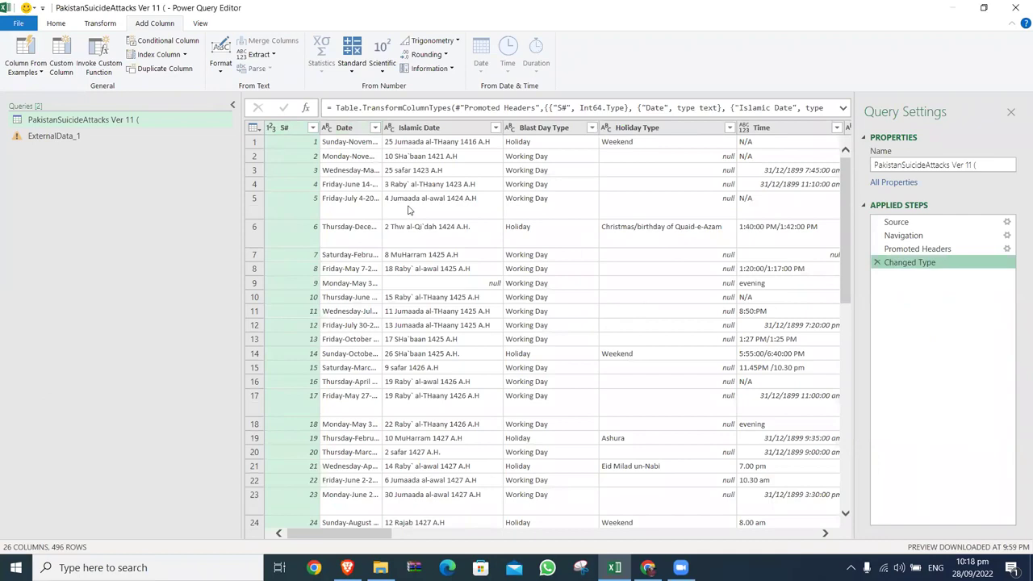
Step: Select the Date column, then close the Power Query Editor to bring up the keep-changes prompt
{"action": "left_click", "coordinate": [351, 128]}
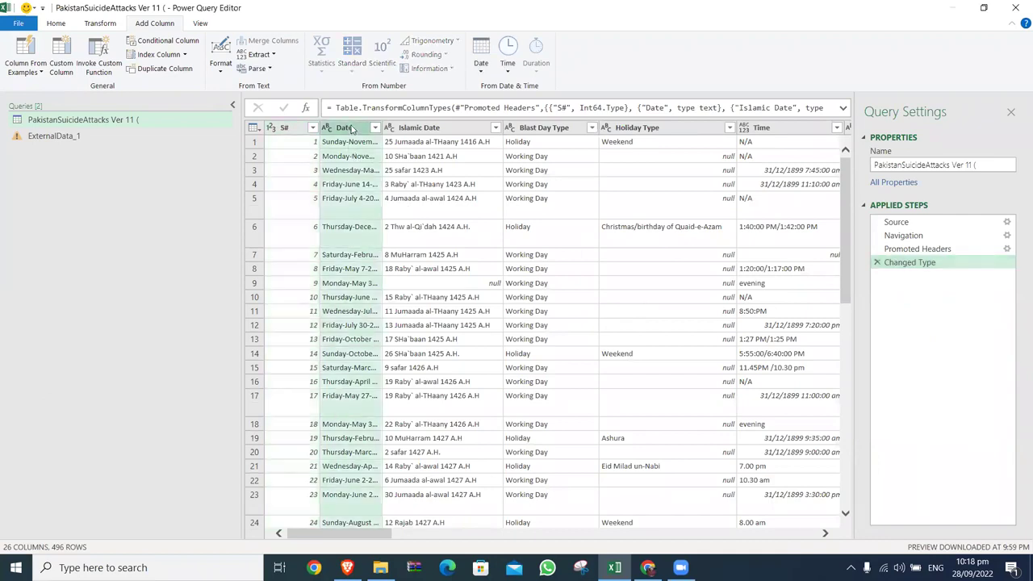
{"action": "left_click", "coordinate": [113, 26]}
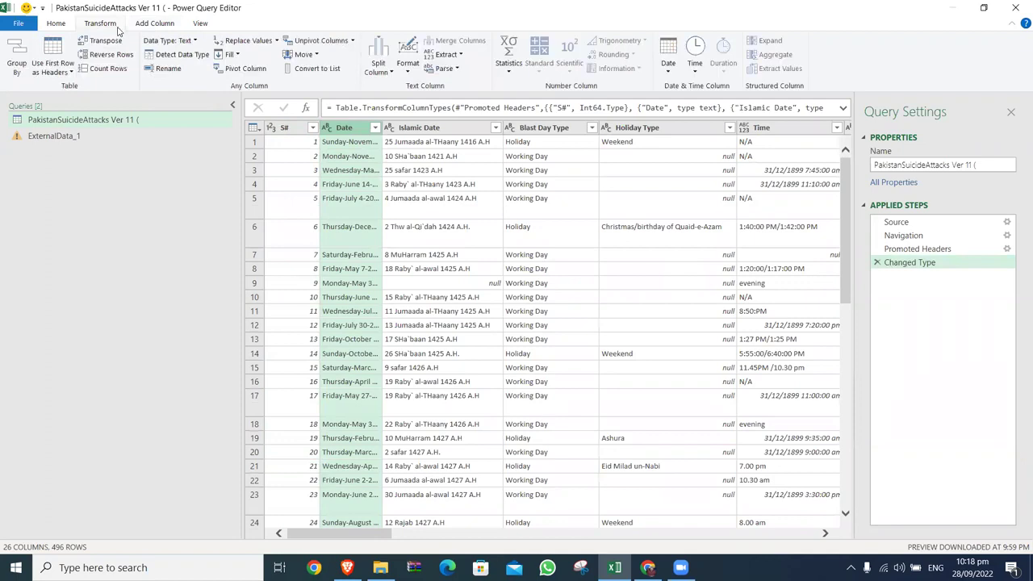
{"action": "left_click", "coordinate": [1016, 7]}
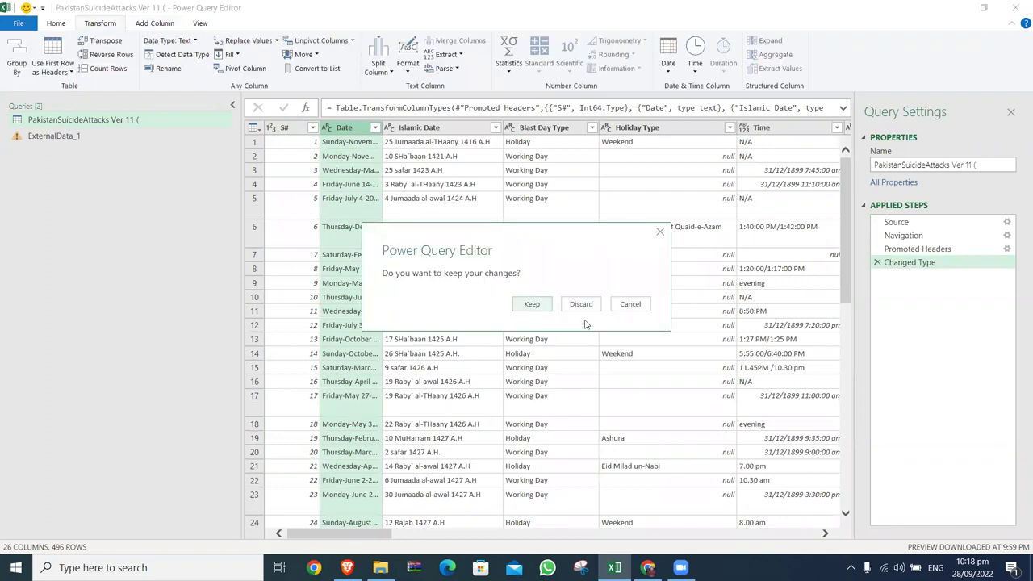
Step: Answer the keep-changes prompt and reopen the suicide-attacks query from Queries & Connections
{"action": "left_click", "coordinate": [546, 306]}
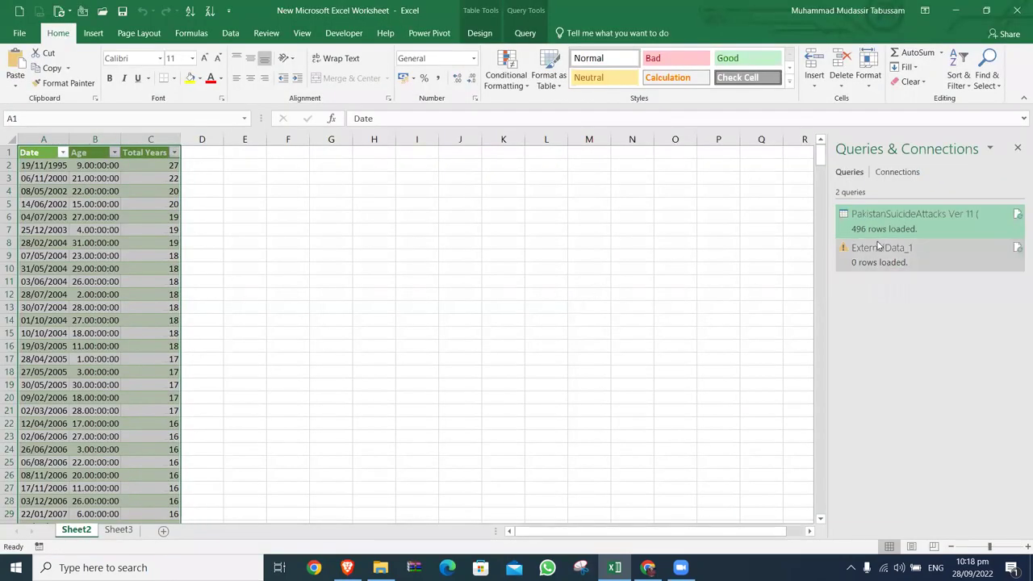
{"action": "double_click", "coordinate": [882, 230]}
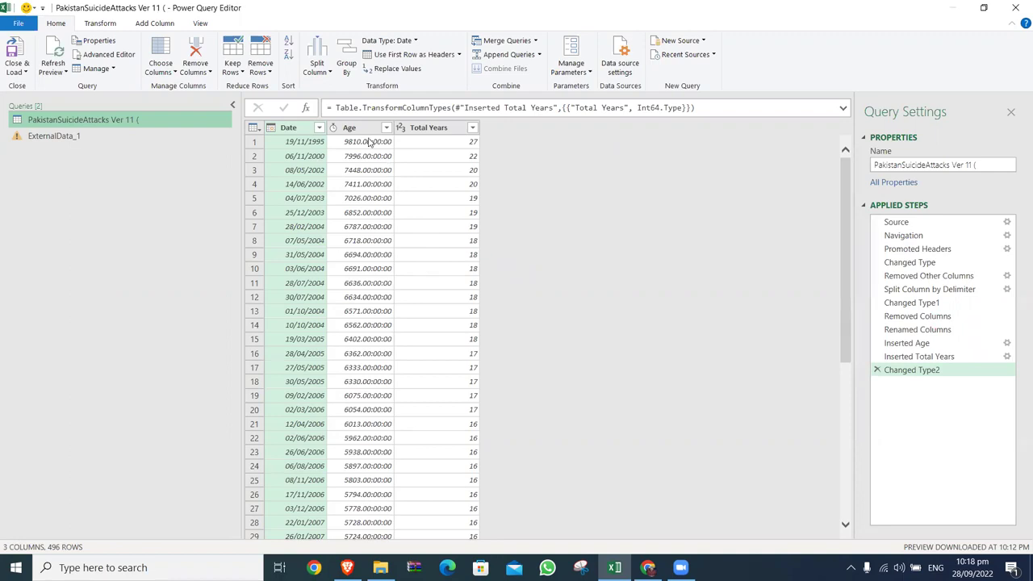
Step: Remove the Age and Total Years columns as a Removed Columns1 step, keeping only Date
{"action": "left_click", "coordinate": [374, 133]}
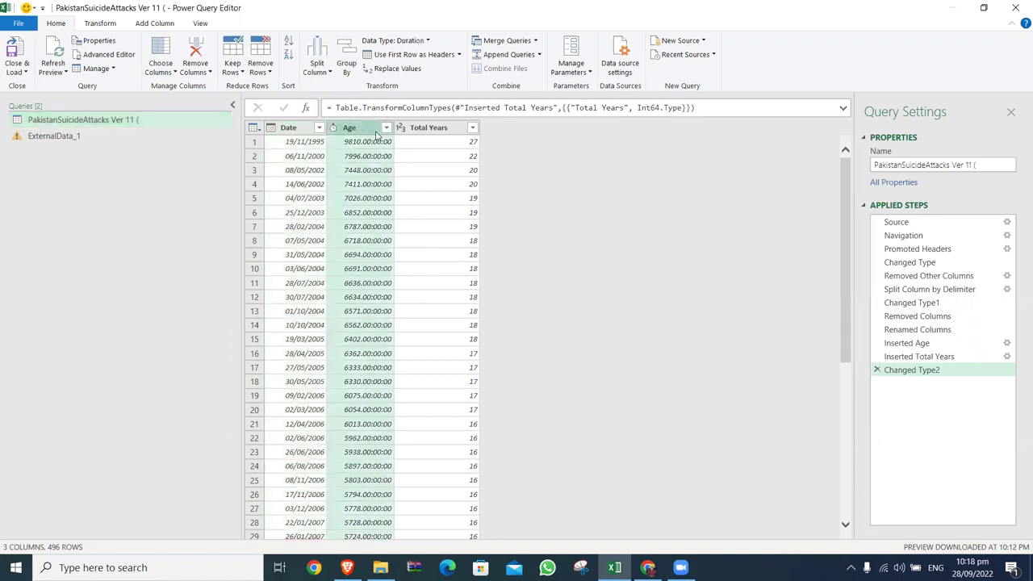
{"action": "left_click", "coordinate": [421, 129], "text": "ctrl"}
{"action": "right_click", "coordinate": [422, 129]}
{"action": "left_click", "coordinate": [474, 154]}
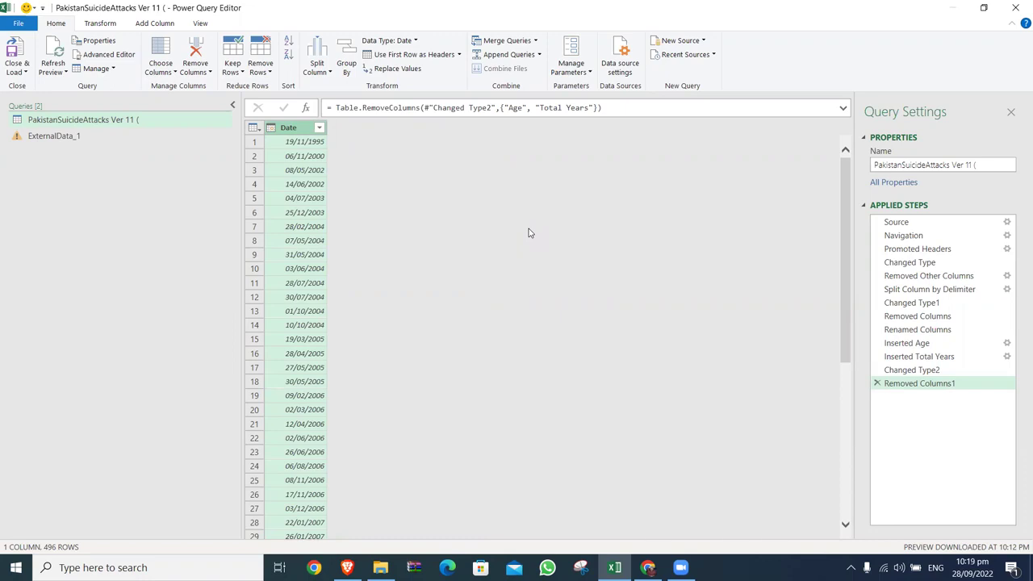
{"action": "left_click", "coordinate": [151, 25]}
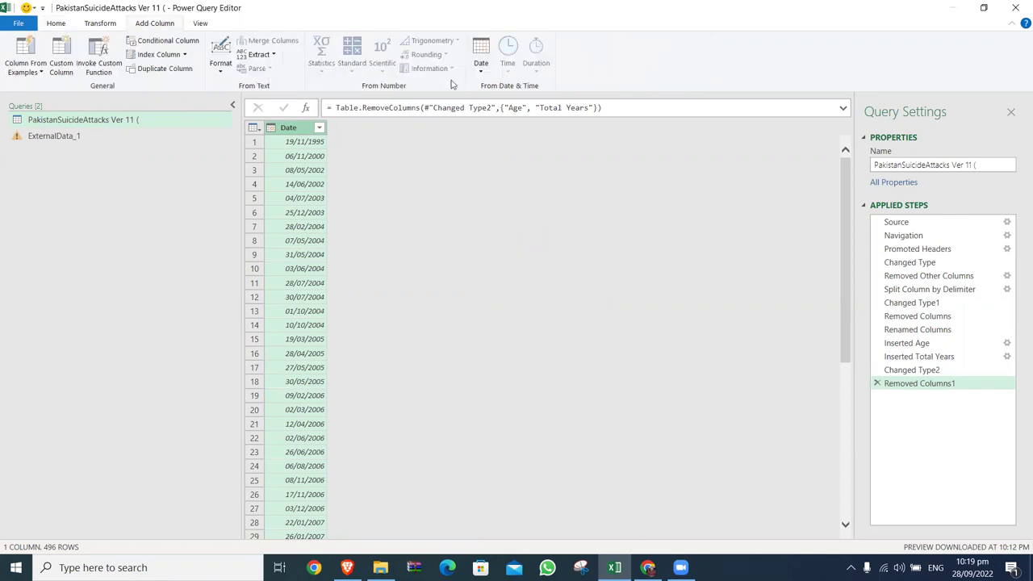
Step: Add an End of Month column from Date > Month > End of Month
{"action": "left_click", "coordinate": [481, 73]}
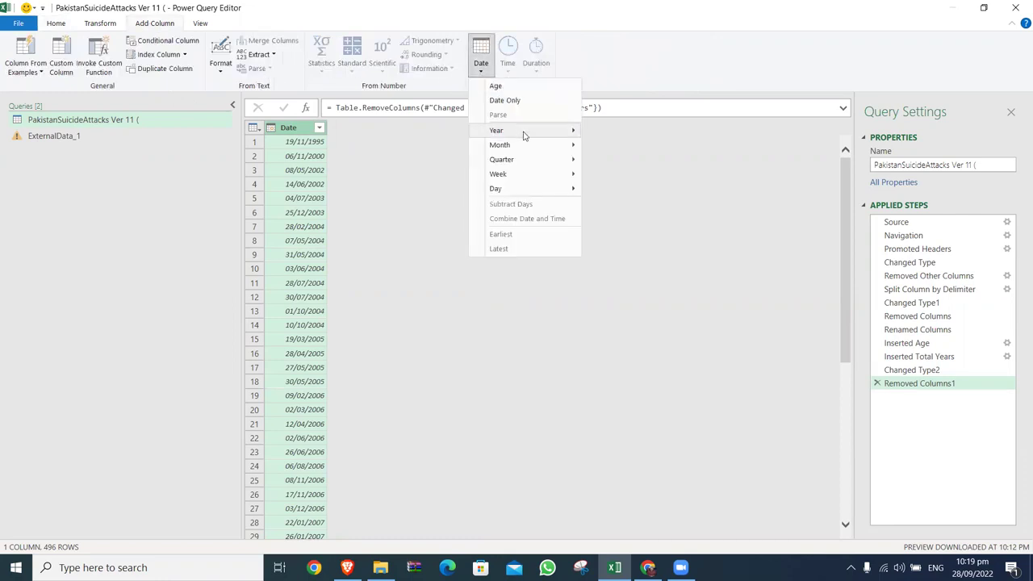
{"action": "mouse_move", "coordinate": [526, 144]}
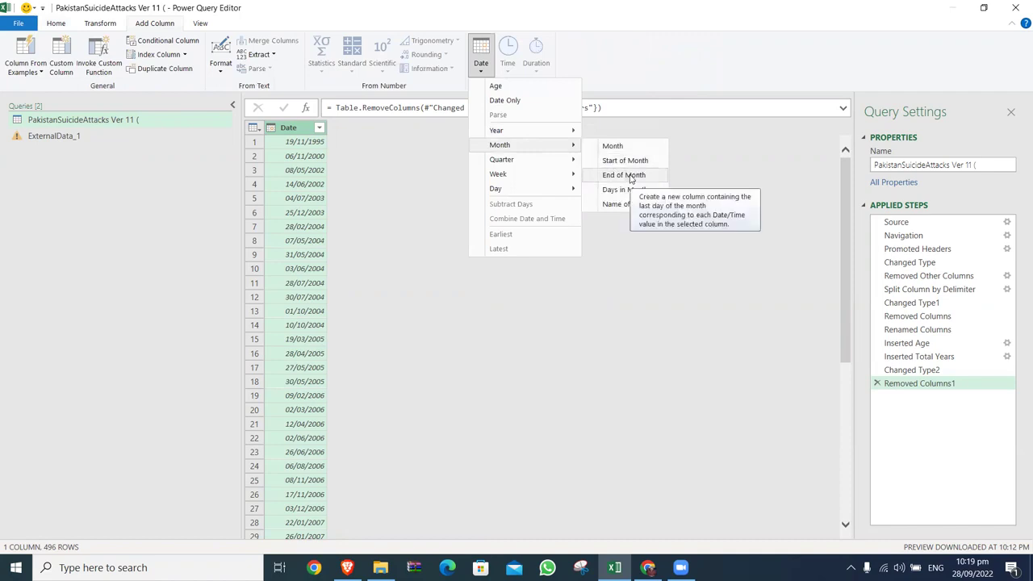
{"action": "left_click", "coordinate": [630, 176]}
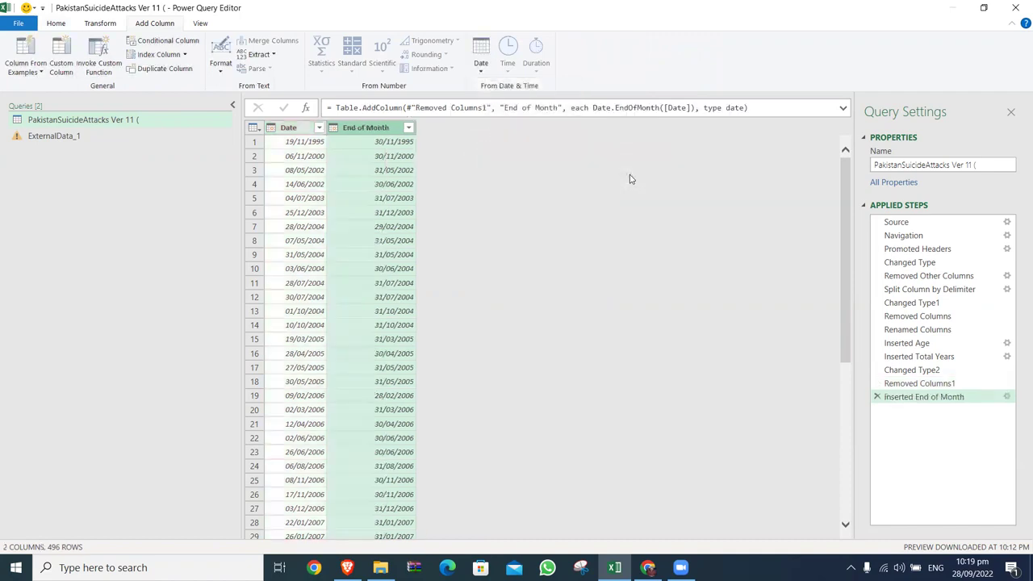
Step: Compare the End of Month values with their Date values, selecting each column in turn
{"action": "left_click", "coordinate": [390, 145]}
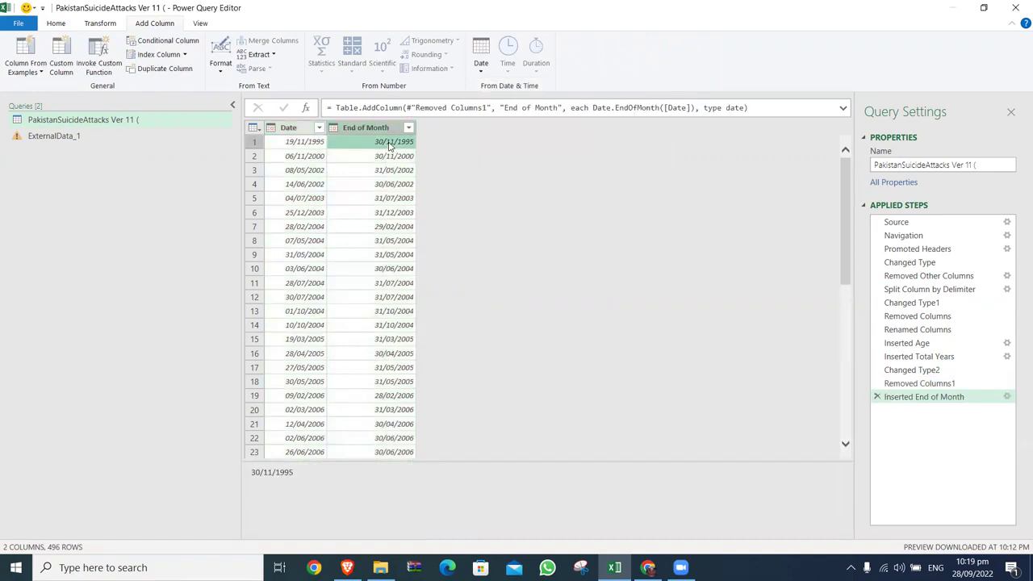
{"action": "left_click", "coordinate": [310, 146]}
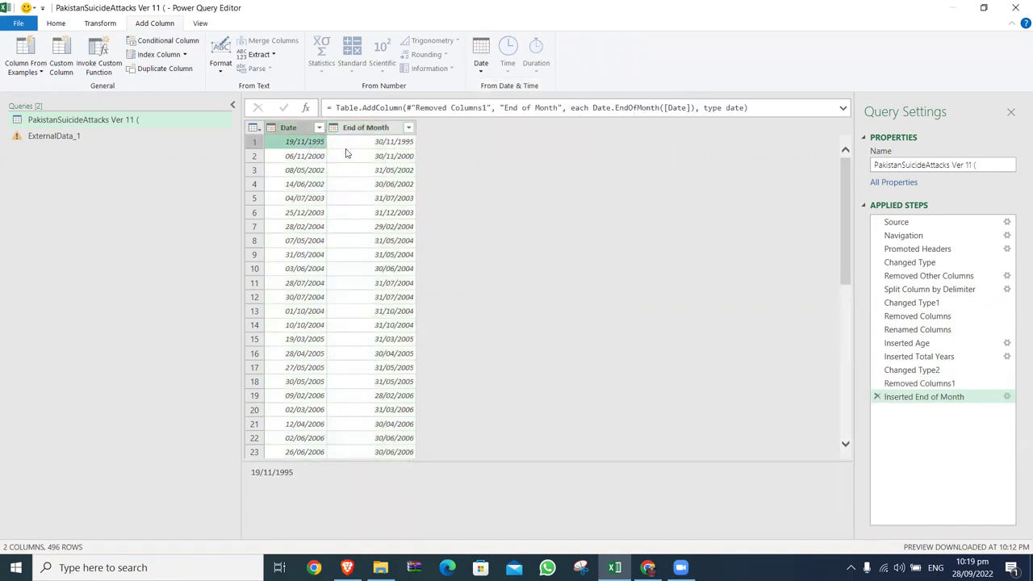
{"action": "left_click", "coordinate": [362, 145]}
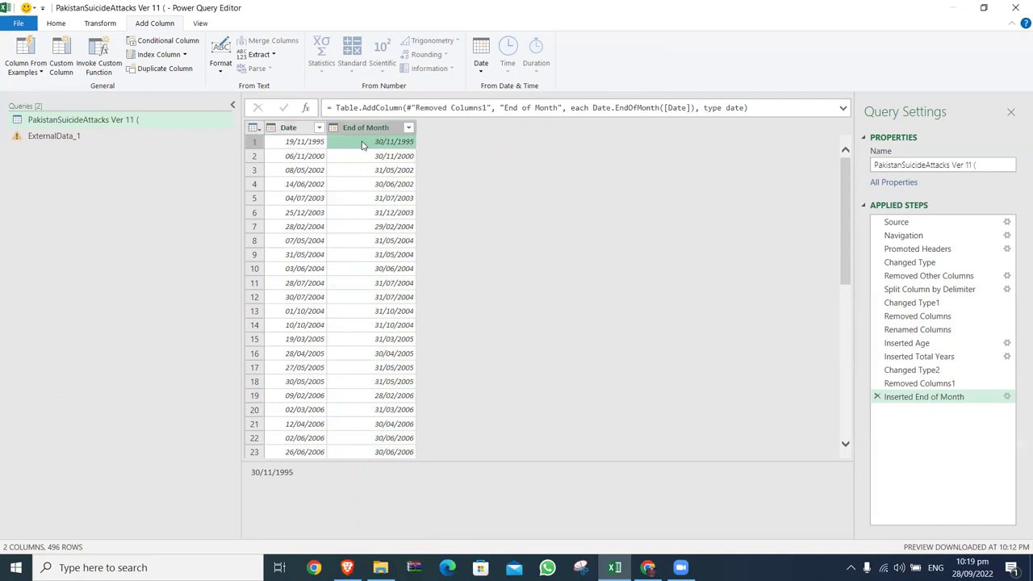
{"action": "left_click", "coordinate": [373, 132]}
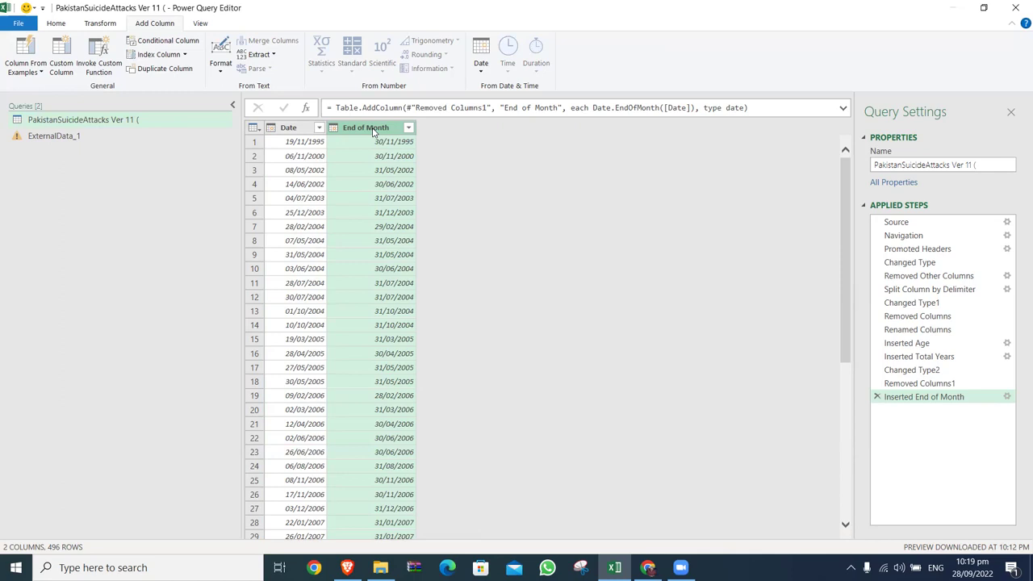
{"action": "left_click", "coordinate": [279, 127]}
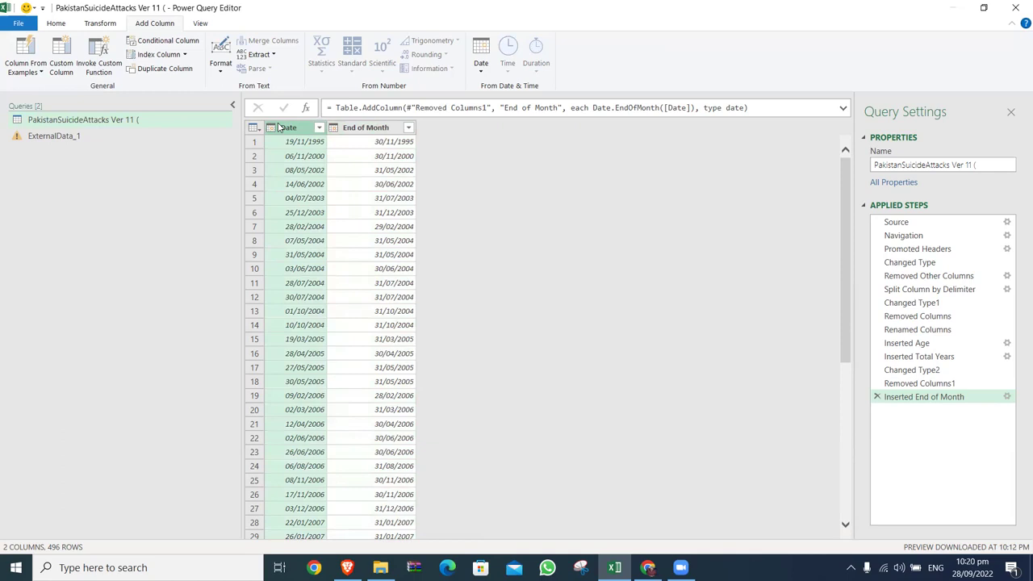
{"action": "left_click", "coordinate": [386, 130]}
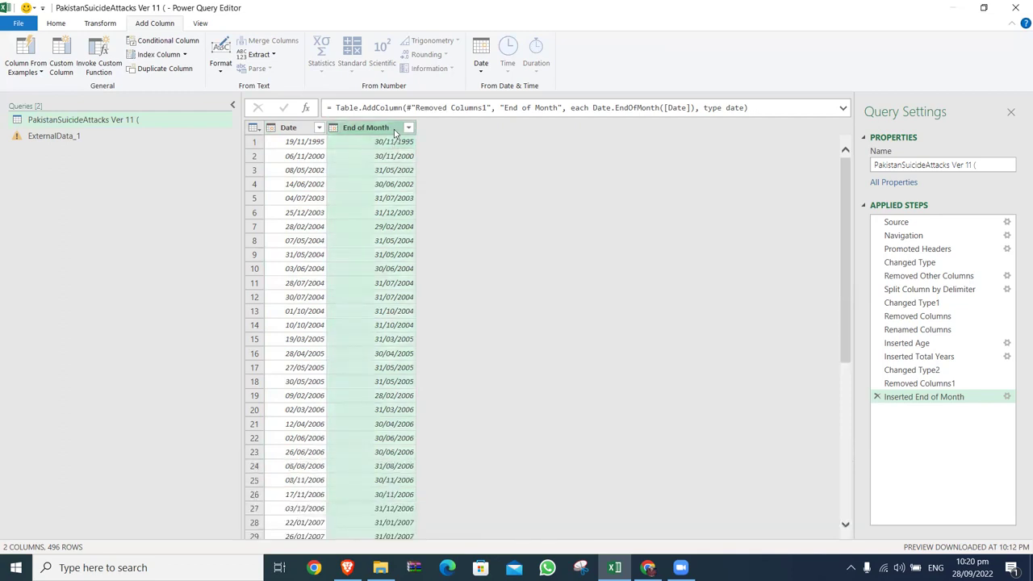
Step: Delete the End of Month column as a Removed Columns2 step and browse the Date column options
{"action": "right_click", "coordinate": [395, 133]}
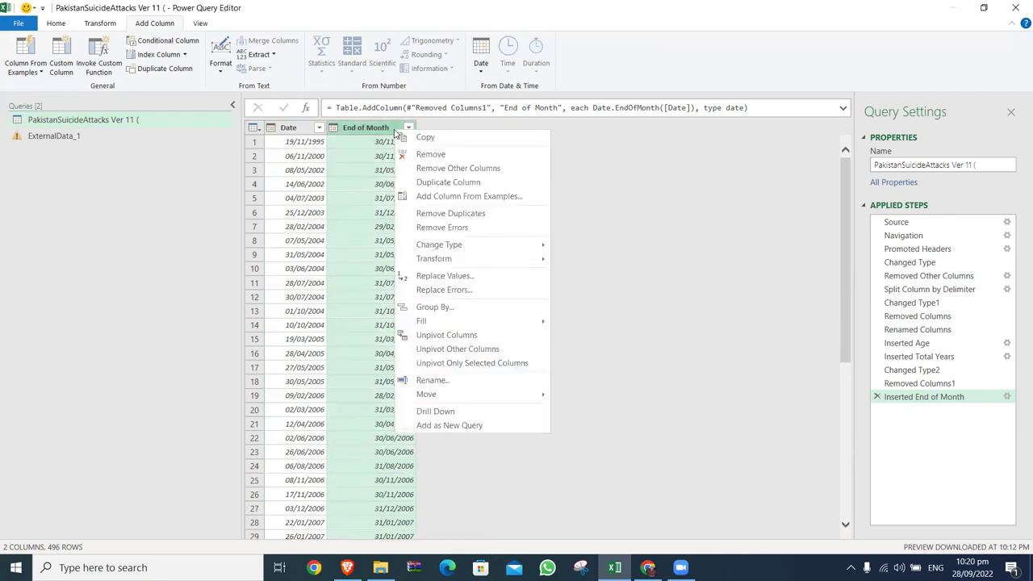
{"action": "left_click", "coordinate": [421, 157]}
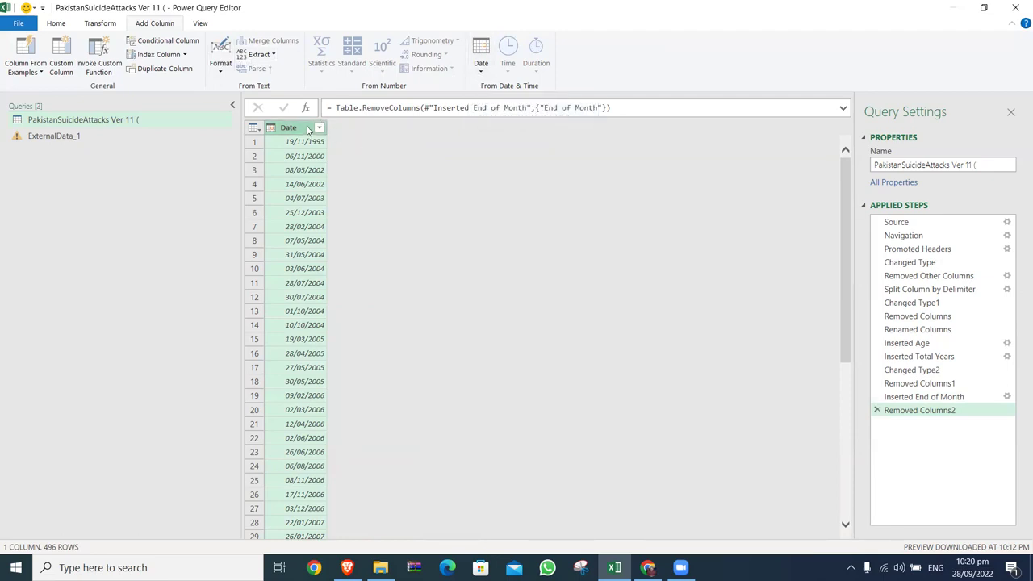
{"action": "left_click", "coordinate": [481, 71]}
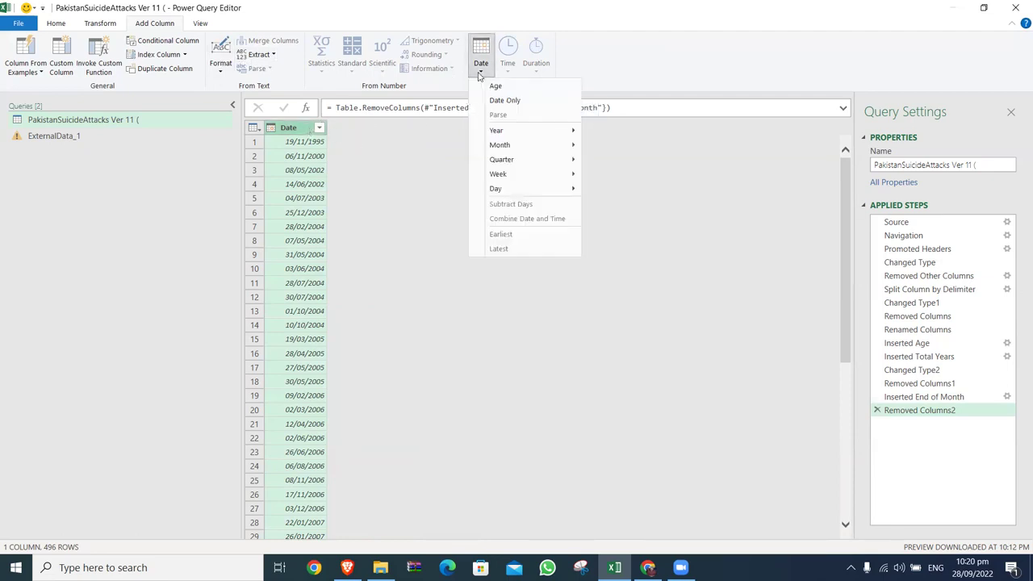
{"action": "left_click", "coordinate": [403, 156]}
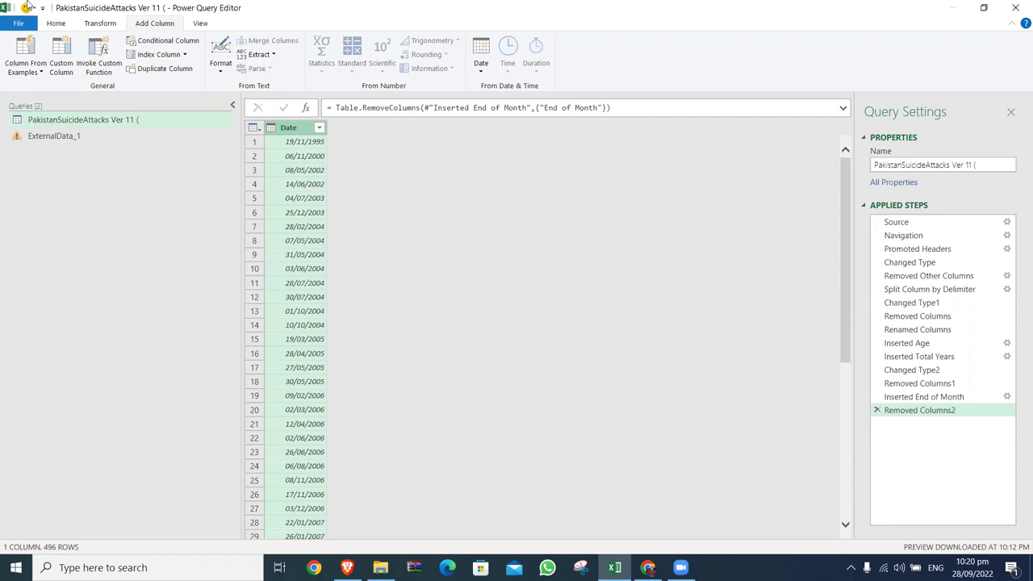
{"action": "left_click", "coordinate": [54, 25]}
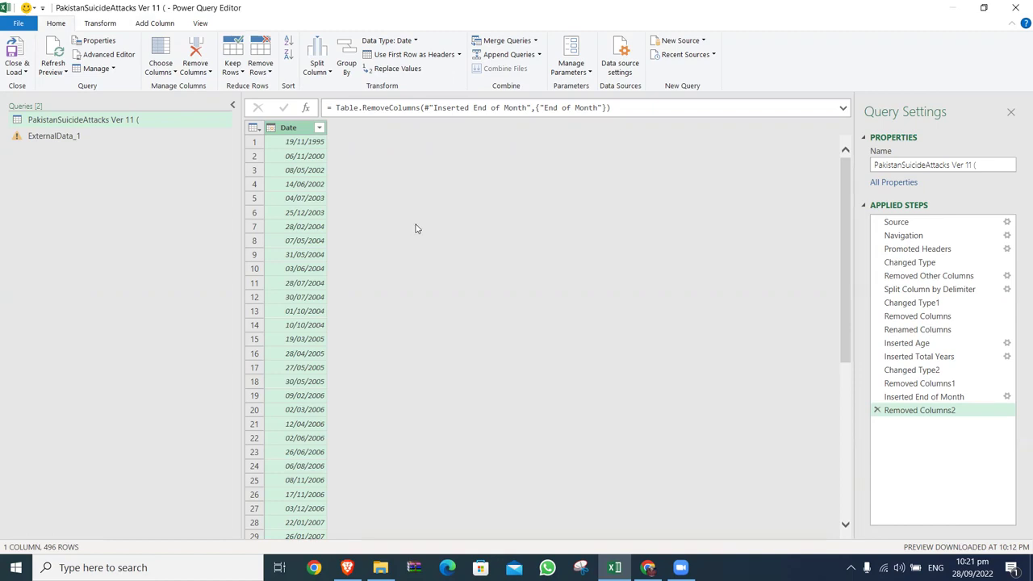
{"action": "left_click", "coordinate": [159, 23]}
{"action": "left_click", "coordinate": [482, 66]}
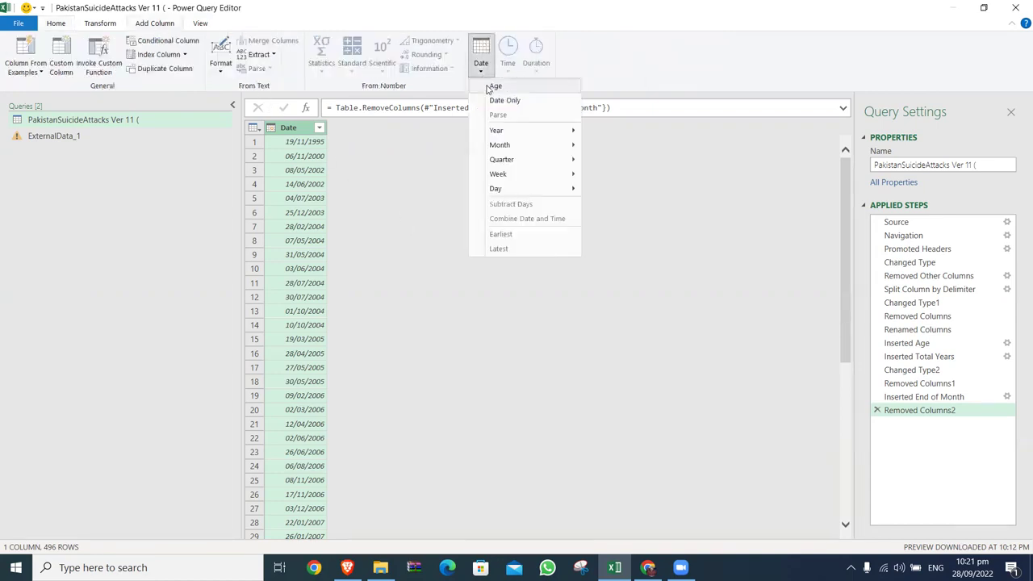
Step: Choose Age from the Date options to measure each date's duration until today
{"action": "mouse_move", "coordinate": [506, 134]}
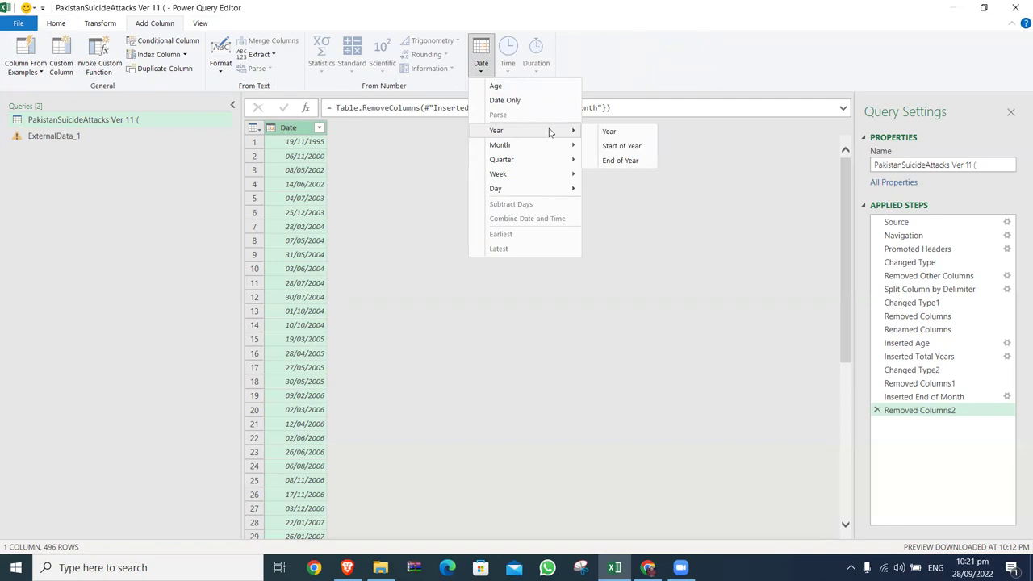
{"action": "key", "text": "Escape"}
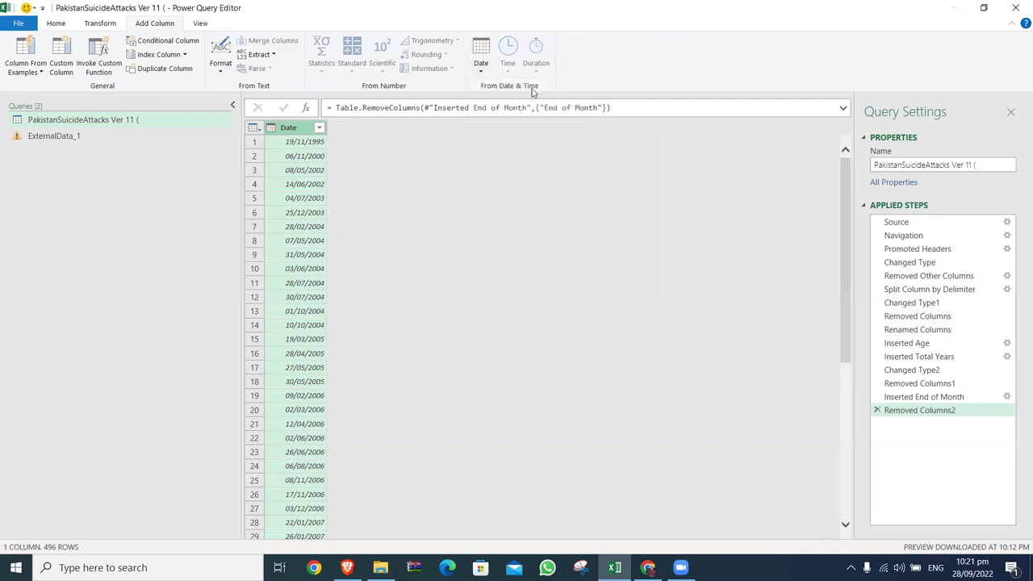
{"action": "left_click", "coordinate": [471, 76]}
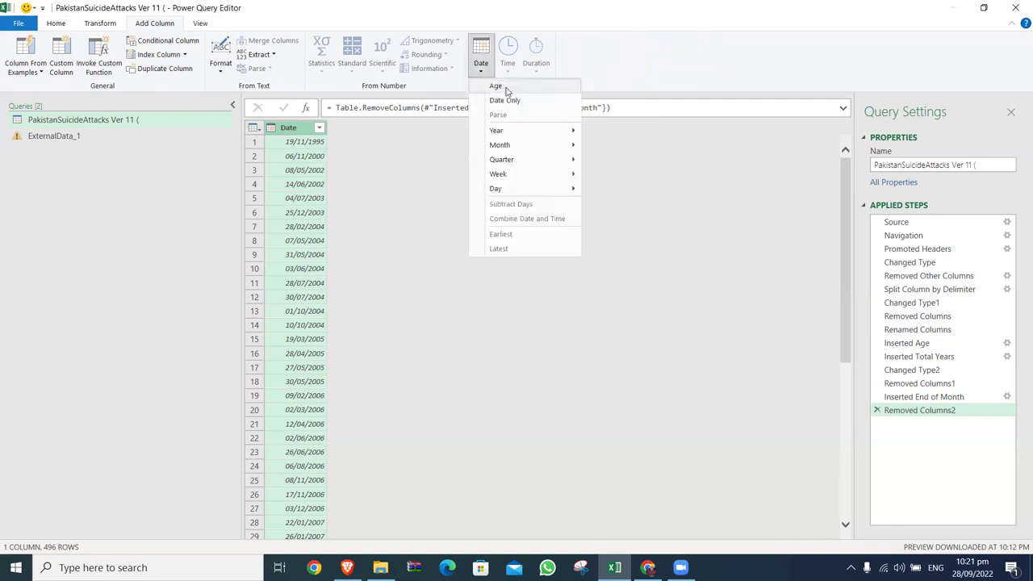
{"action": "left_click", "coordinate": [501, 85]}
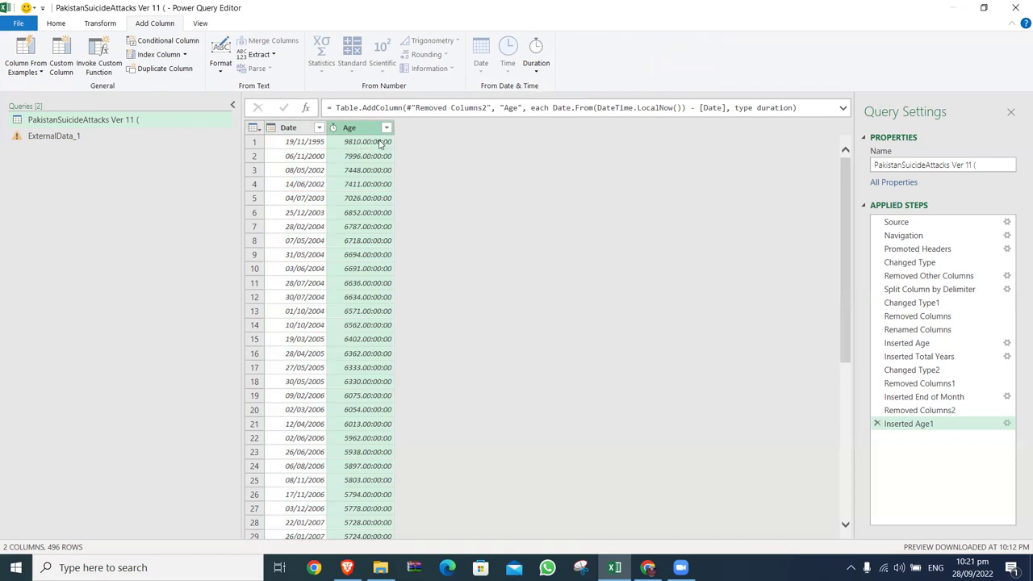
{"action": "left_click", "coordinate": [311, 146]}
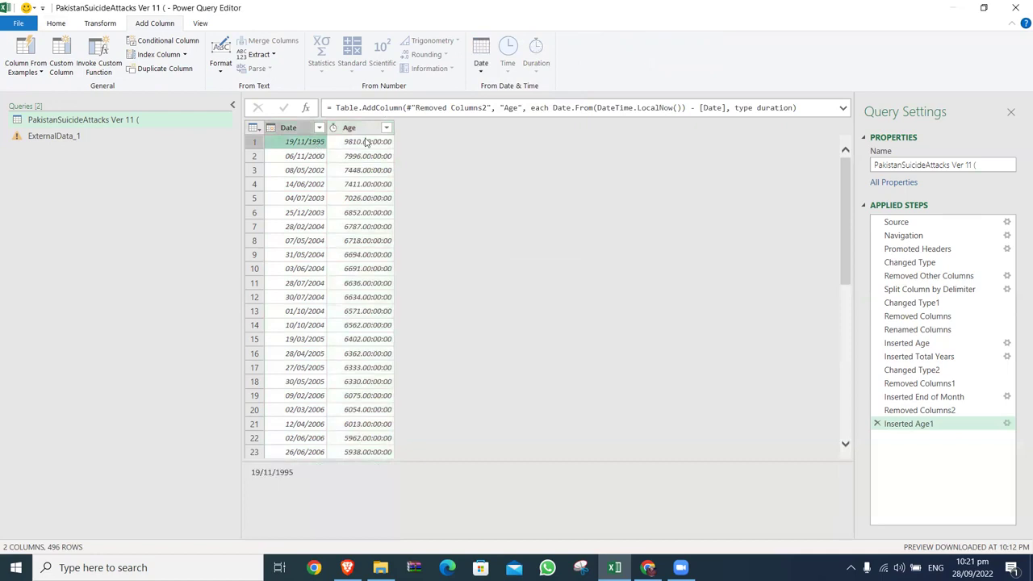
{"action": "left_click", "coordinate": [366, 143]}
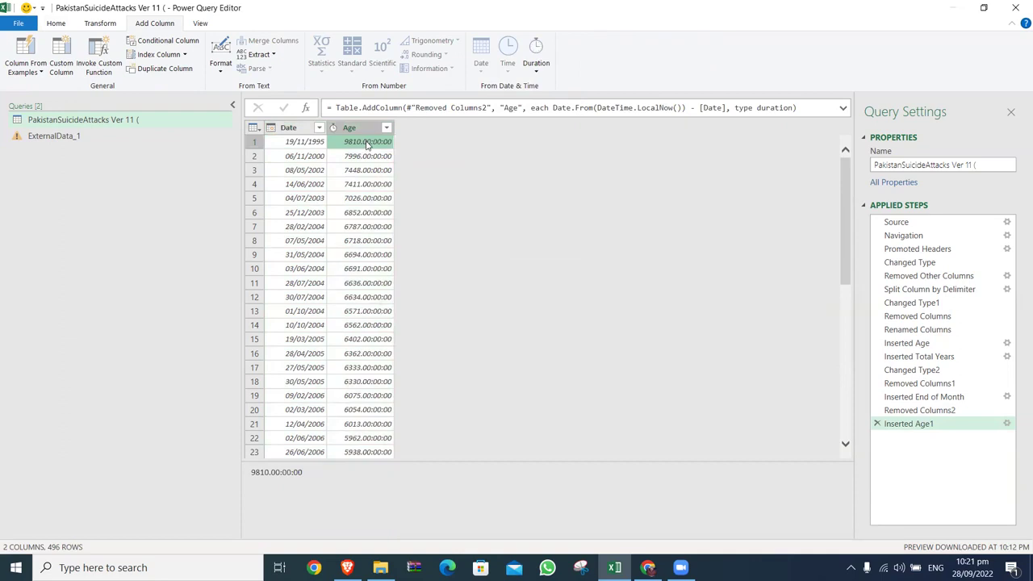
{"action": "left_click", "coordinate": [298, 132]}
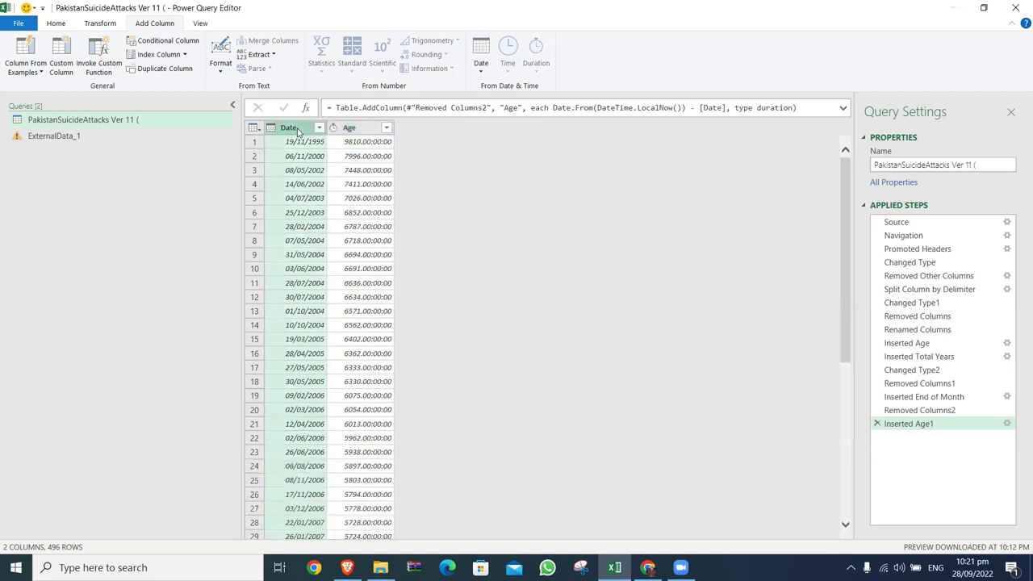
{"action": "left_click", "coordinate": [315, 144]}
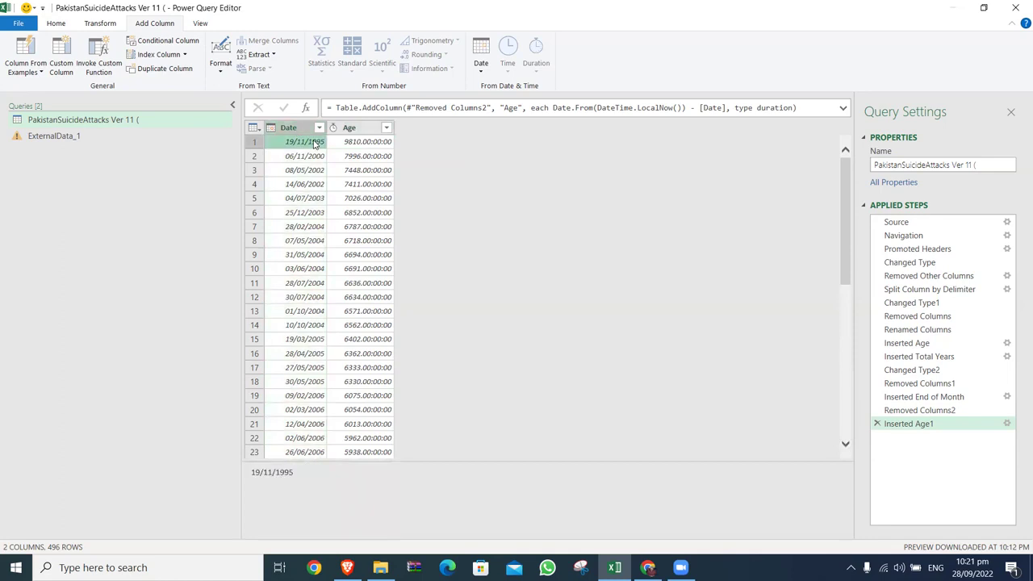
{"action": "left_click", "coordinate": [385, 145]}
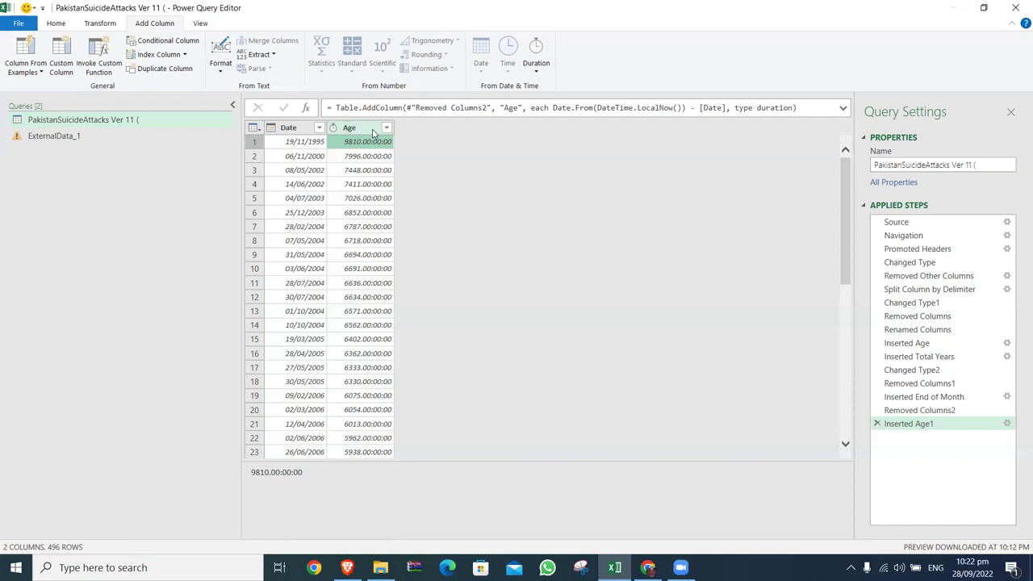
{"action": "left_click", "coordinate": [374, 133]}
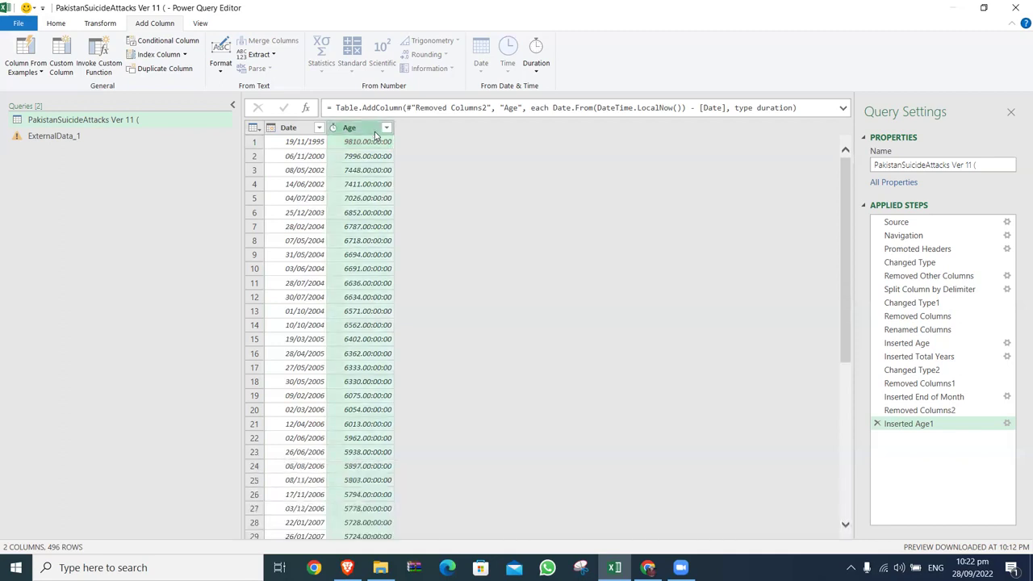
{"action": "left_click", "coordinate": [306, 132]}
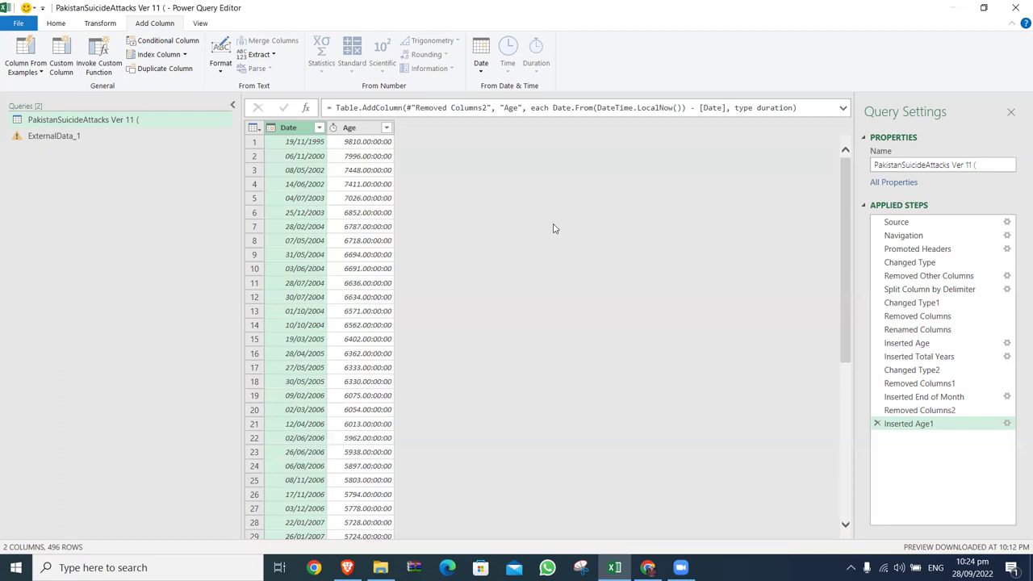
Step: Remove the Age column as a Removed Columns3 step
{"action": "left_click", "coordinate": [374, 134]}
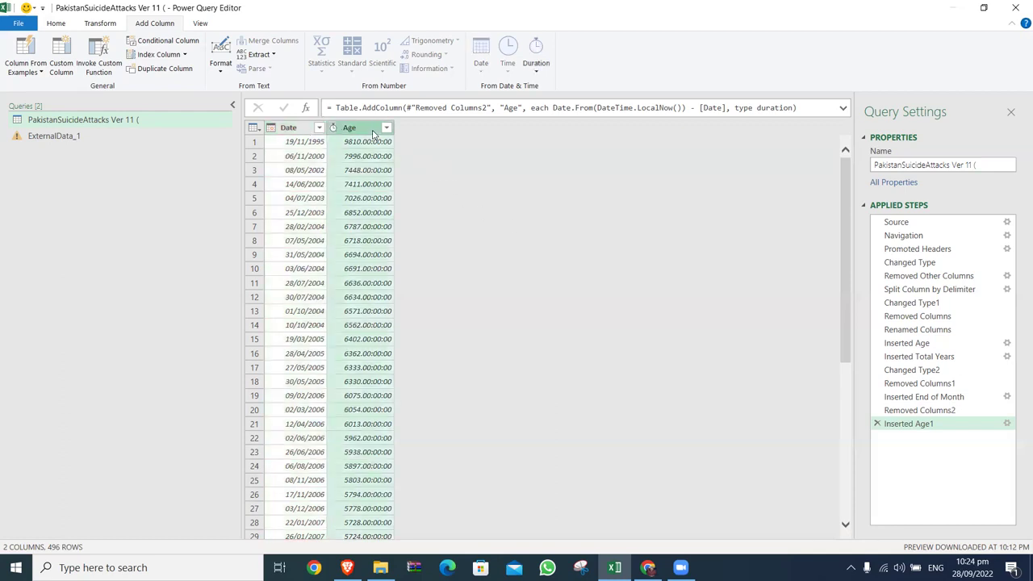
{"action": "right_click", "coordinate": [374, 134]}
{"action": "left_click", "coordinate": [399, 155]}
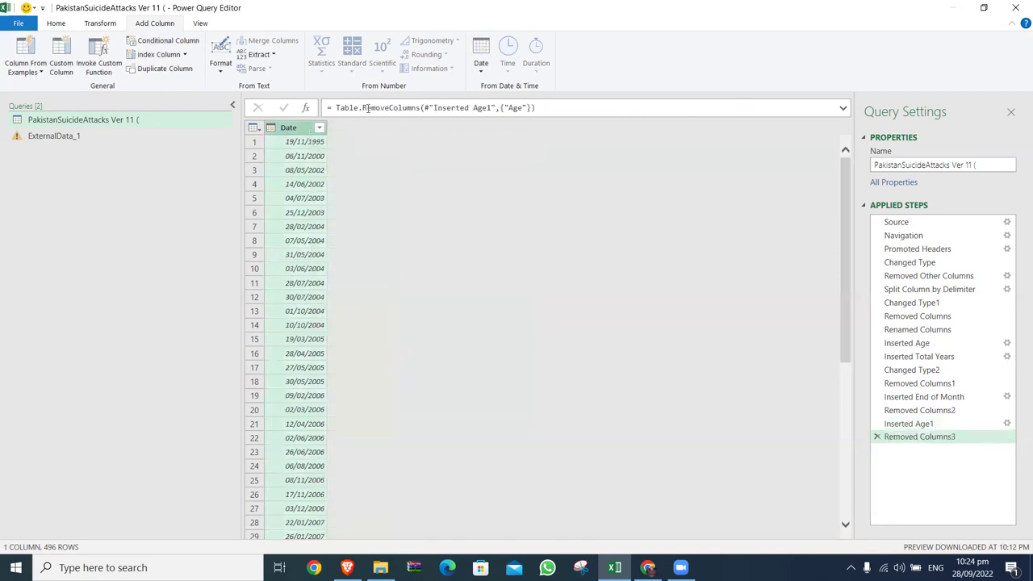
Step: Add an End of Quarter column from Date > Quarter > End of Quarter
{"action": "left_click", "coordinate": [481, 69]}
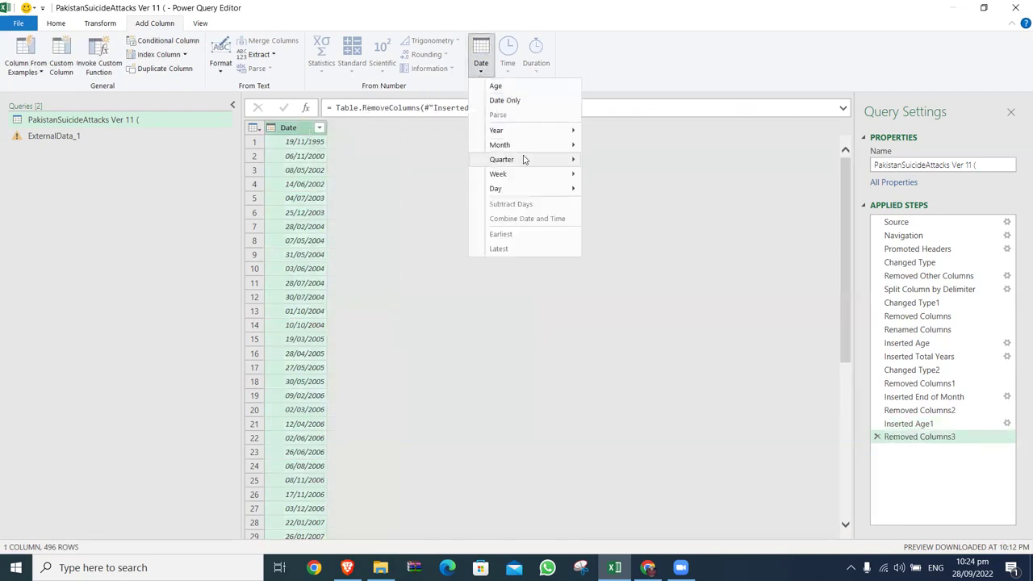
{"action": "mouse_move", "coordinate": [521, 159]}
{"action": "left_click", "coordinate": [626, 189]}
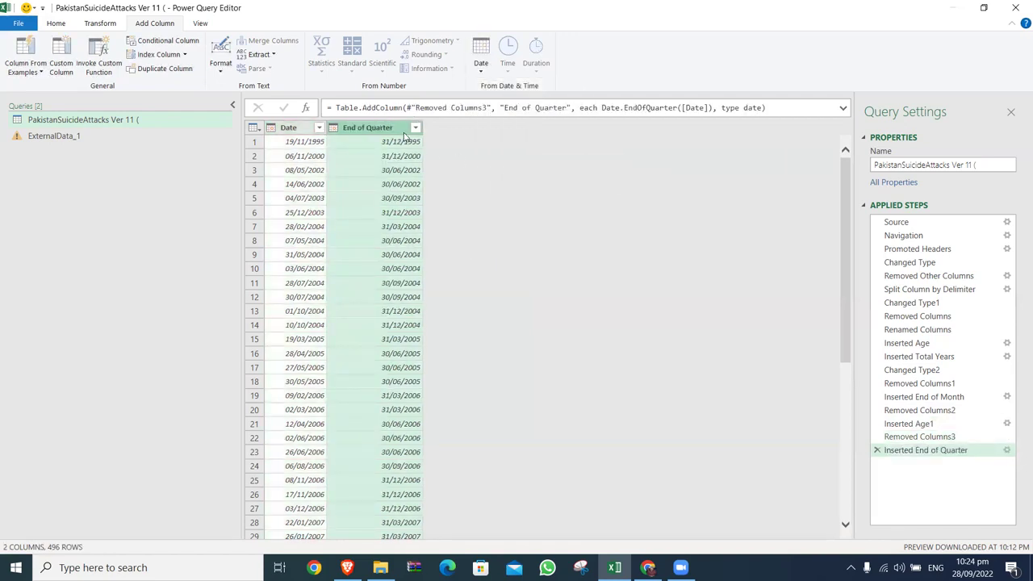
Step: Compare End of Quarter with Date values, then select both columns together
{"action": "left_click", "coordinate": [295, 131]}
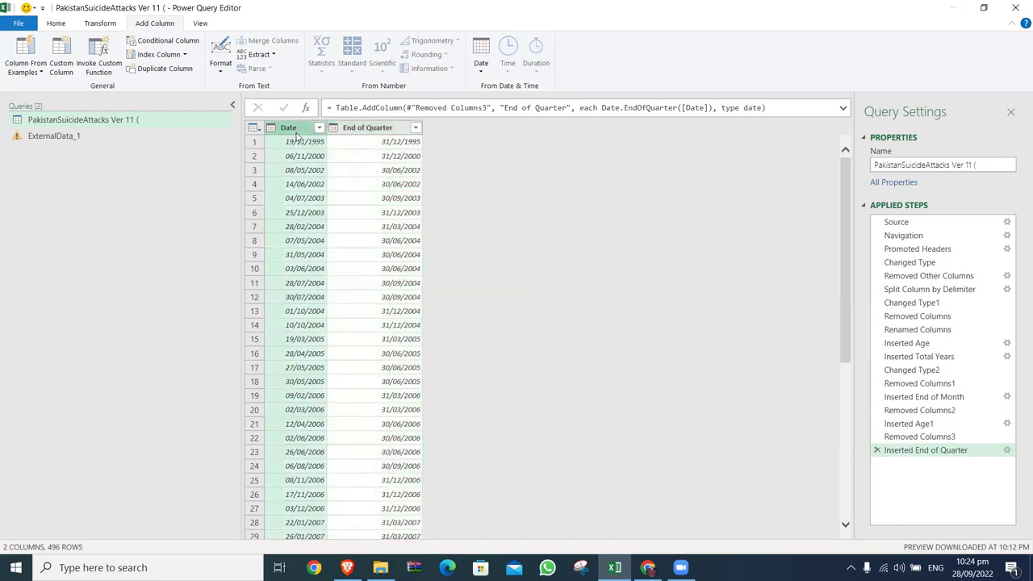
{"action": "left_click", "coordinate": [374, 129]}
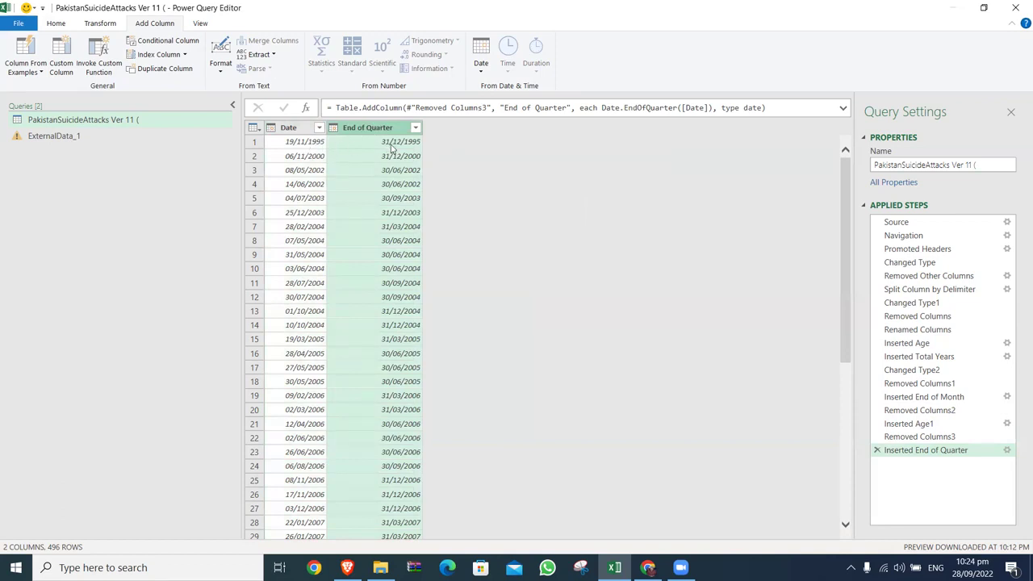
{"action": "left_click", "coordinate": [392, 147]}
{"action": "left_click", "coordinate": [314, 146]}
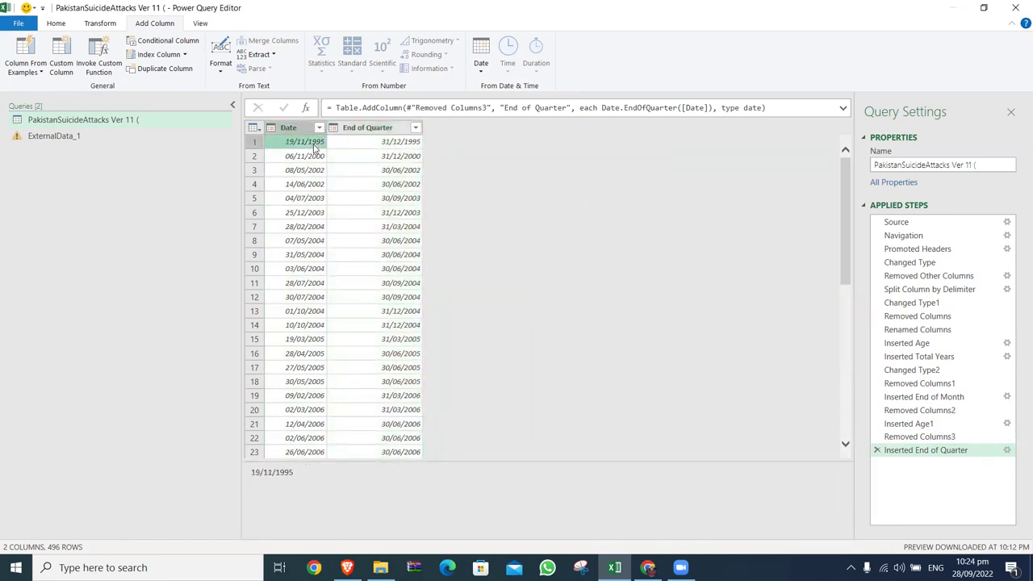
{"action": "left_click", "coordinate": [371, 127]}
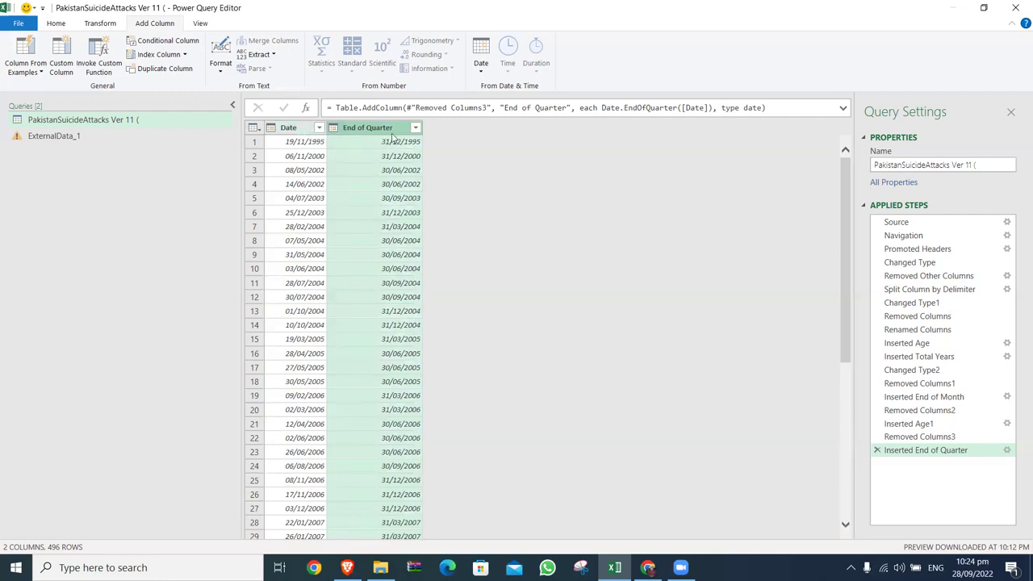
{"action": "left_click", "coordinate": [311, 131]}
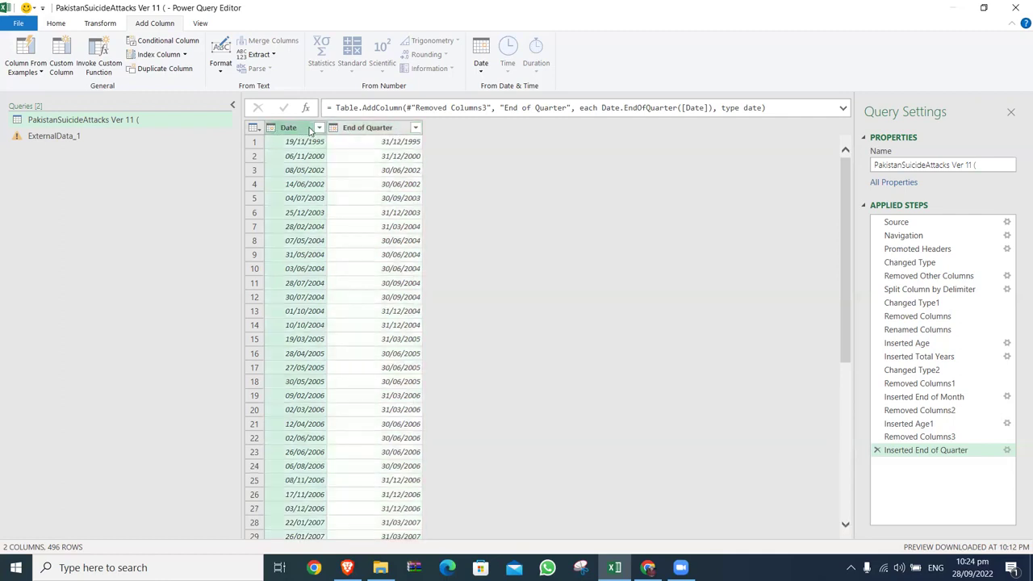
{"action": "left_click", "coordinate": [380, 129]}
{"action": "left_click", "coordinate": [312, 131], "text": "ctrl"}
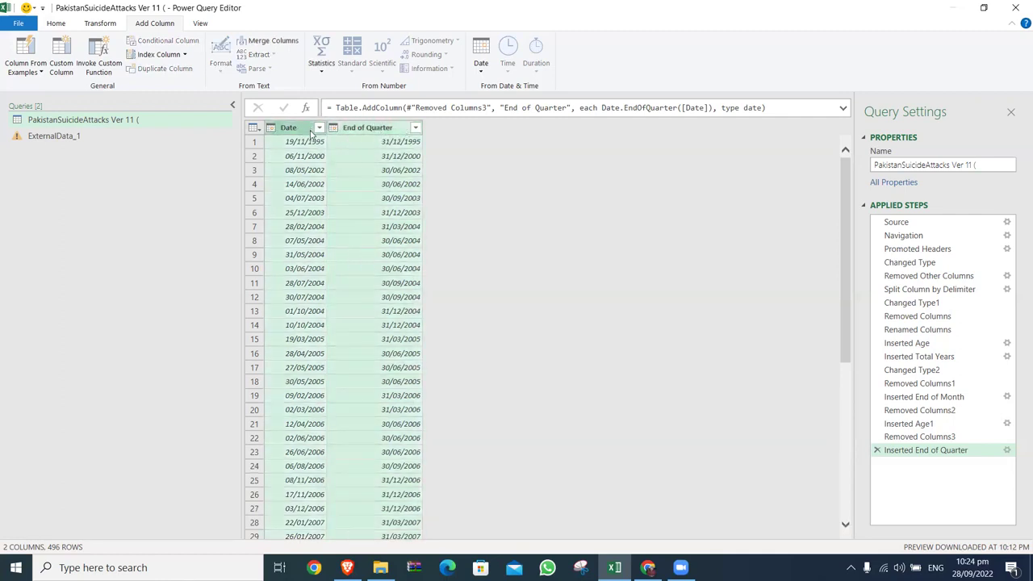
{"action": "left_click", "coordinate": [480, 71]}
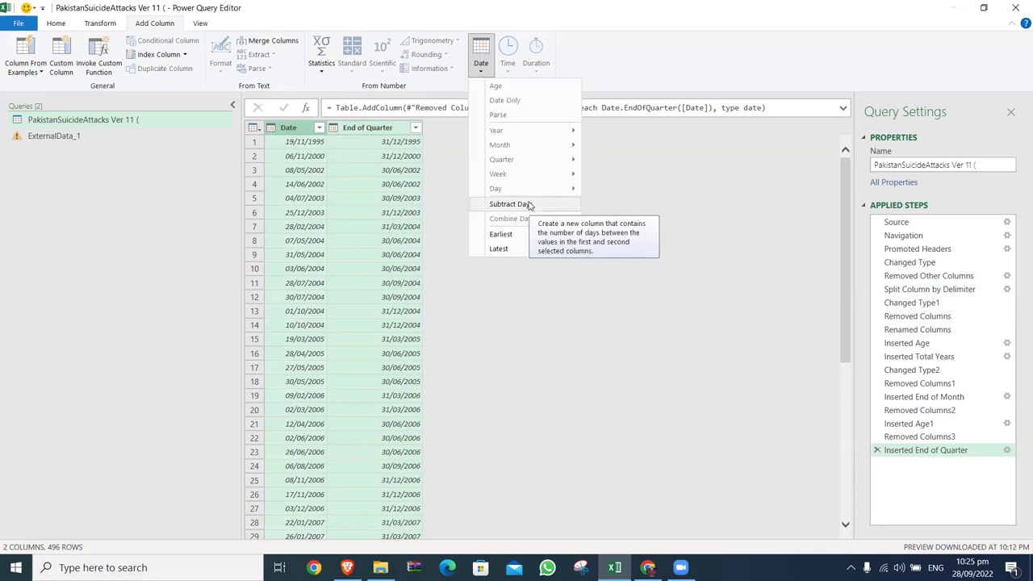
Step: Add a Subtract Days column counting days from each Date to its End of Quarter (e.g. 42)
{"action": "left_click", "coordinate": [526, 205]}
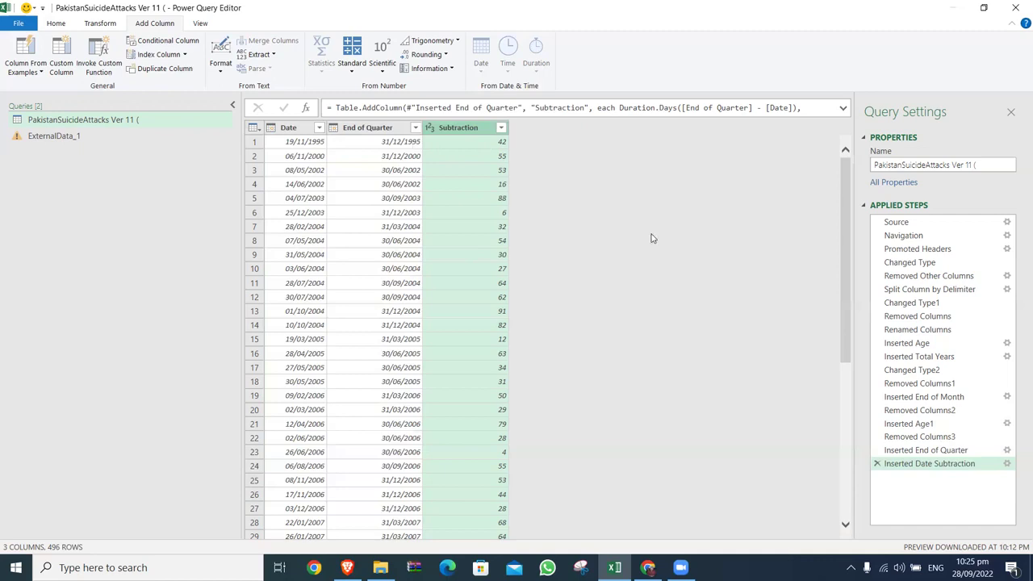
Step: Remove the Subtraction and End of Quarter columns, then Close & Load the Date-only query into Excel
{"action": "right_click", "coordinate": [457, 127]}
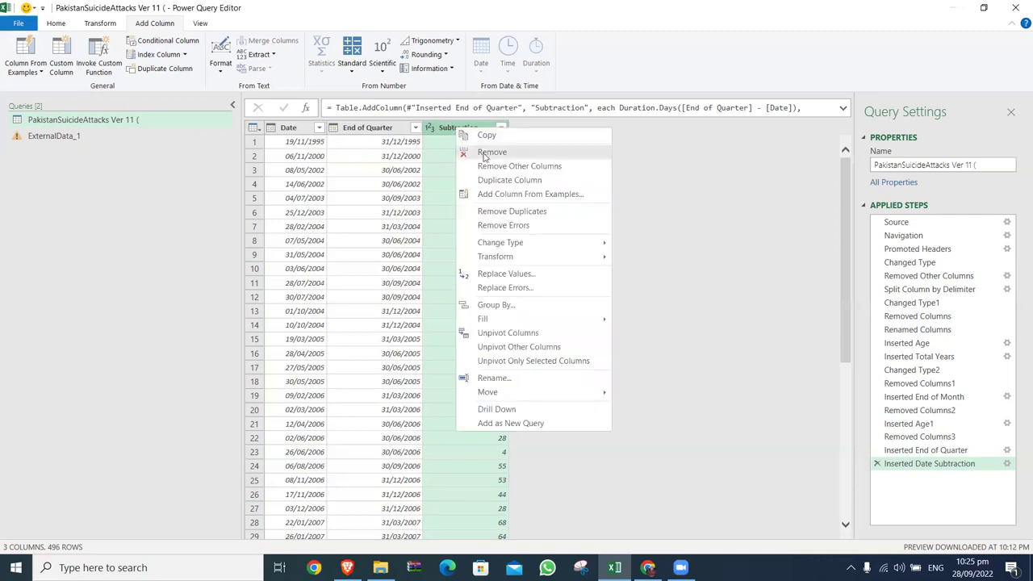
{"action": "left_click", "coordinate": [484, 152]}
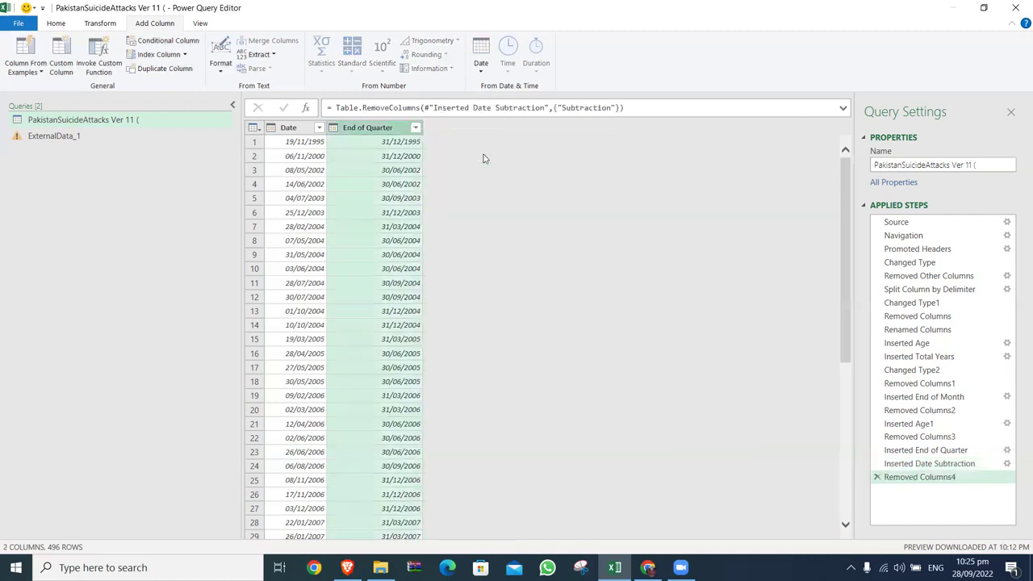
{"action": "right_click", "coordinate": [385, 128]}
{"action": "left_click", "coordinate": [405, 150]}
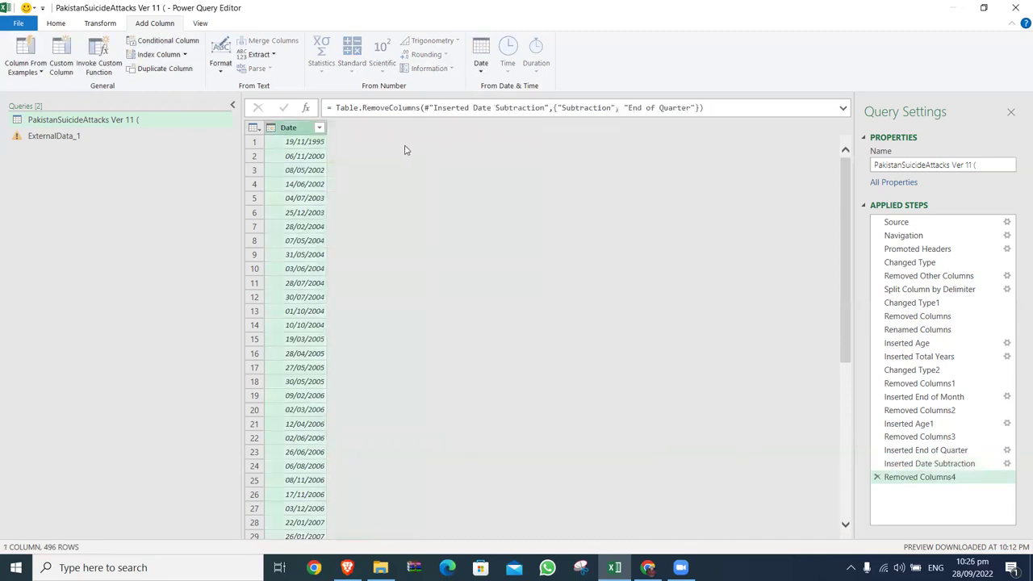
{"action": "left_click", "coordinate": [53, 24]}
{"action": "left_click", "coordinate": [18, 65]}
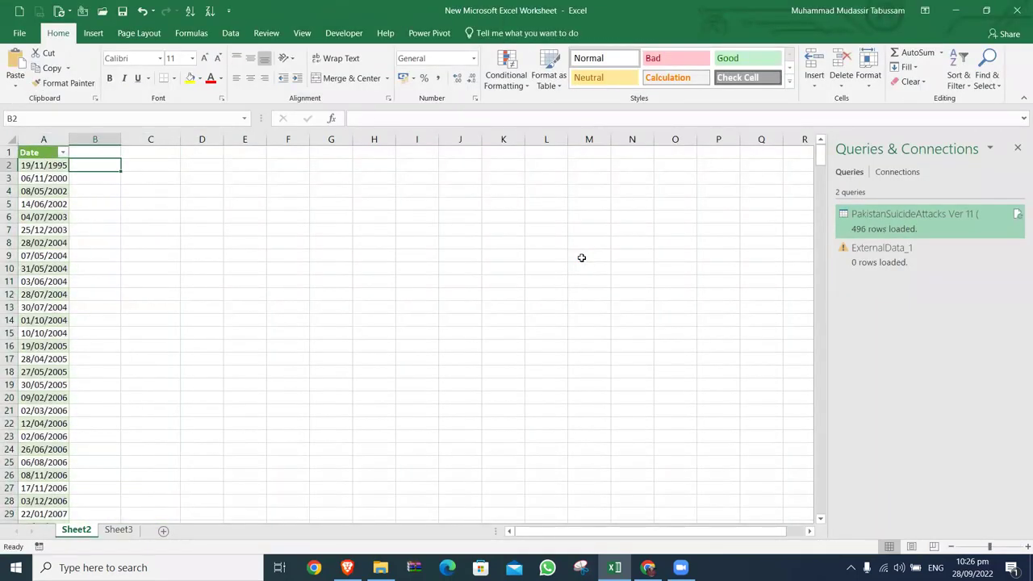
Step: Try a TODAY formula pointing at the Date cell, then cancel the erroring entry
{"action": "type", "text": "=tod"}
{"action": "key", "text": "Tab"}
{"action": "key", "text": "Left"}
{"action": "key", "text": "Right"}
{"action": "key", "text": "Return"}
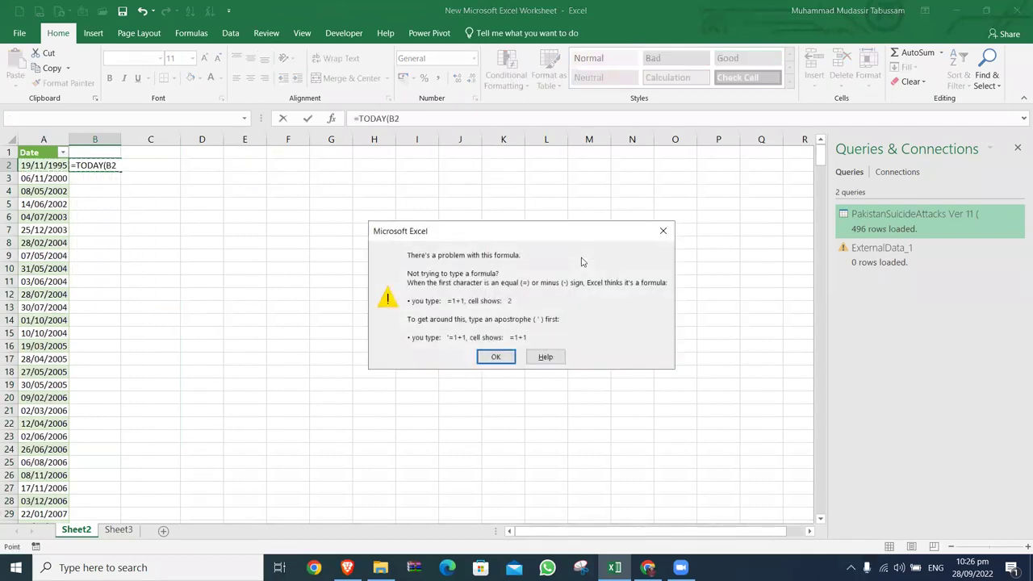
{"action": "key", "text": "Escape"}
{"action": "key", "text": "Escape"}
Step: Enter =TODAY() down column B beside the Dates and select columns A and B
{"action": "type", "text": "=to"}
{"action": "key", "text": "Tab"}
{"action": "type", "text": ")"}
{"action": "key", "text": "Return"}
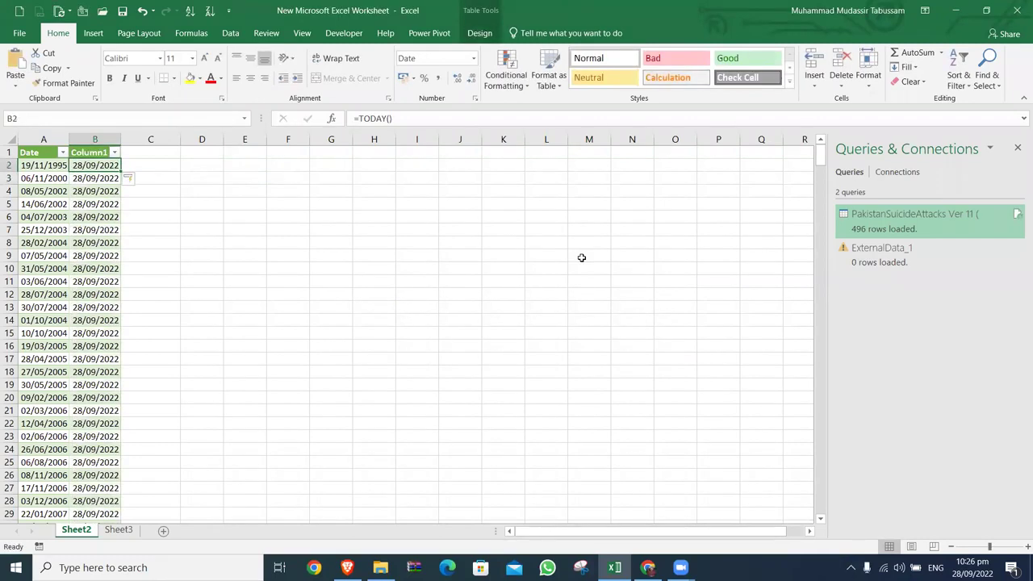
{"action": "left_click_drag", "start_coordinate": [45, 139], "coordinate": [75, 134]}
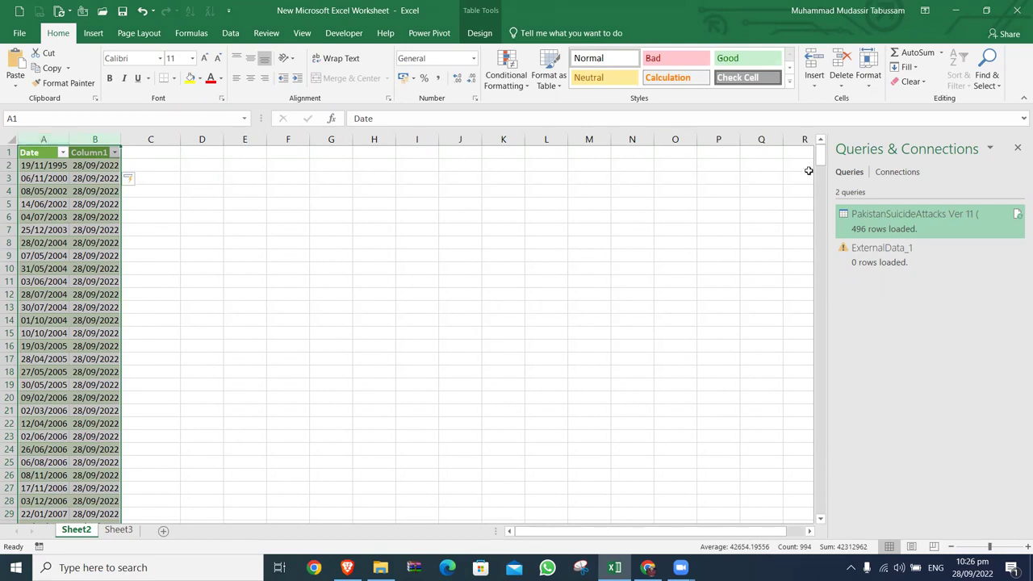
Step: Reopen the Pakistan suicide attacks query for editing and delete the ExternalData_1 query
{"action": "left_click", "coordinate": [888, 226]}
{"action": "double_click", "coordinate": [888, 226]}
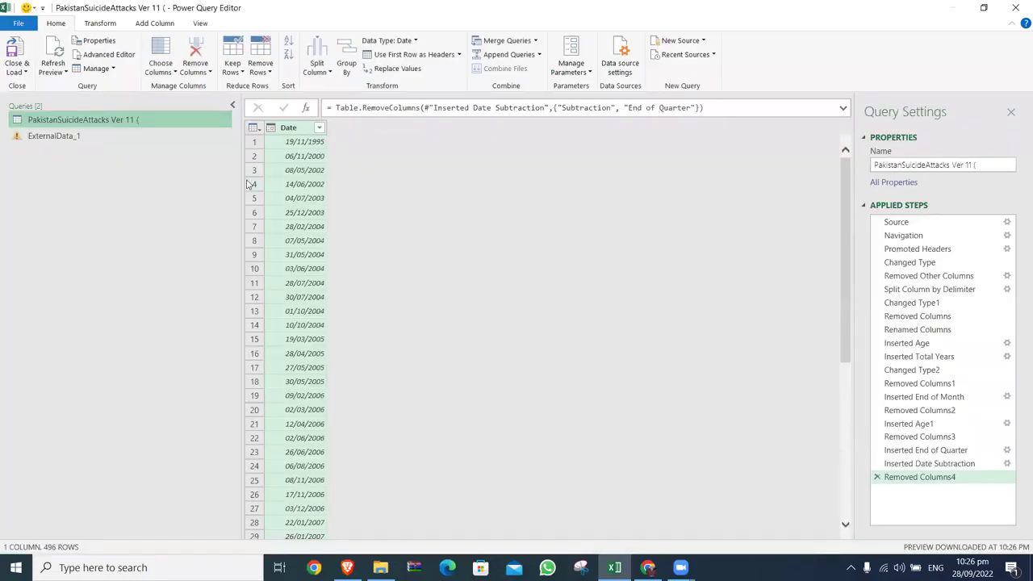
{"action": "left_click", "coordinate": [115, 137]}
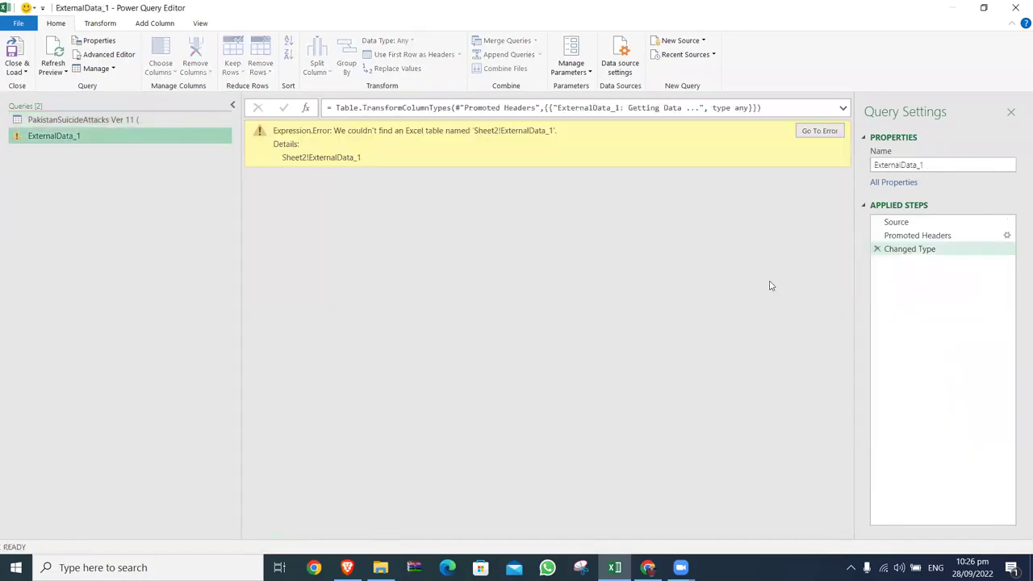
{"action": "right_click", "coordinate": [164, 136]}
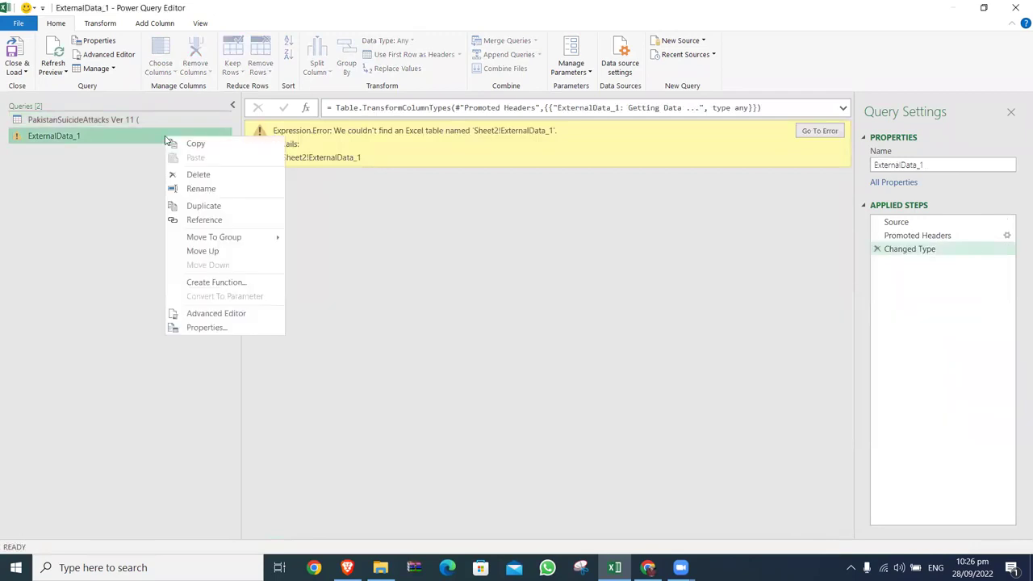
{"action": "left_click", "coordinate": [200, 174]}
{"action": "left_click", "coordinate": [586, 304]}
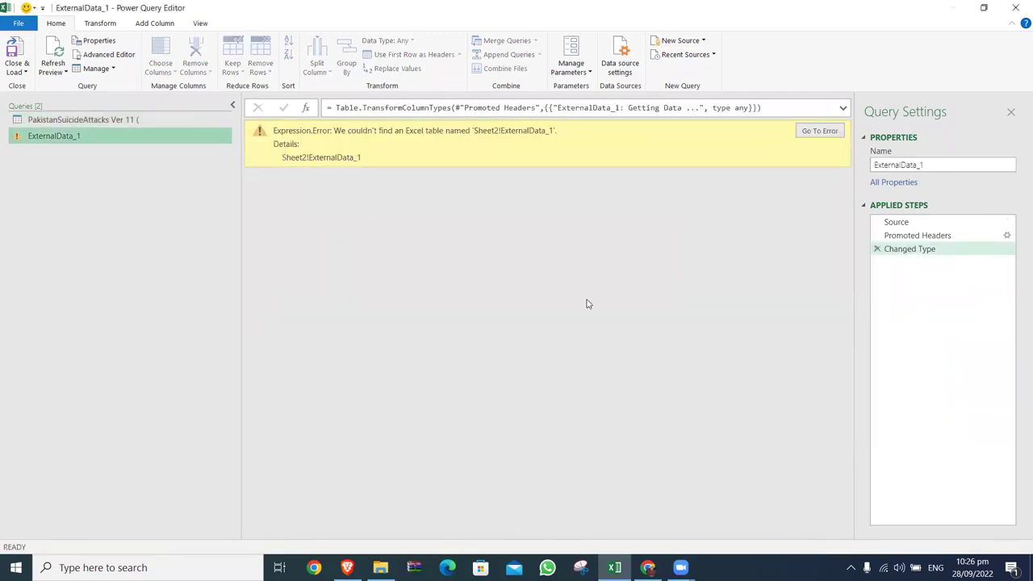
{"action": "left_click", "coordinate": [90, 127]}
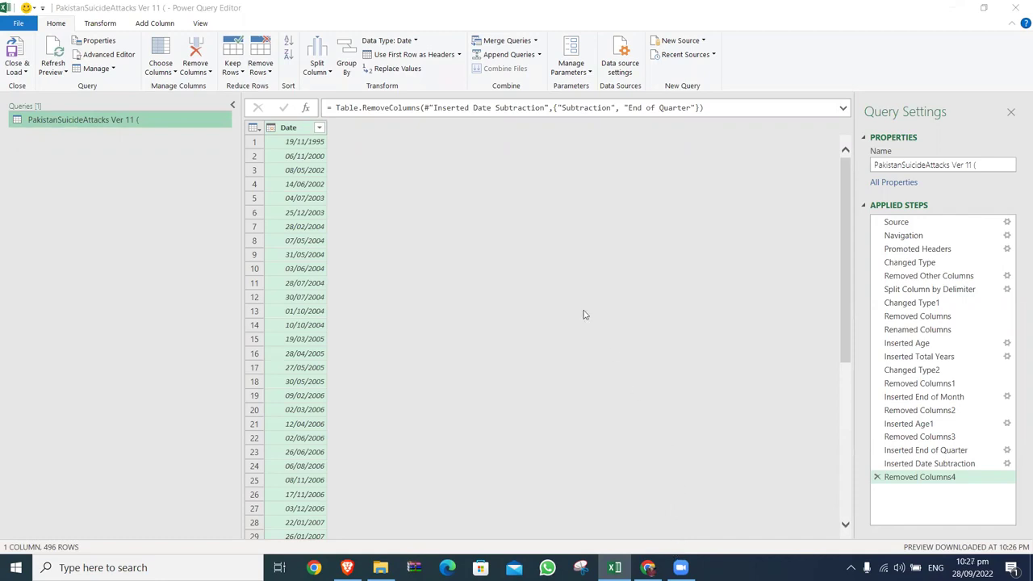
{"action": "left_click", "coordinate": [307, 127]}
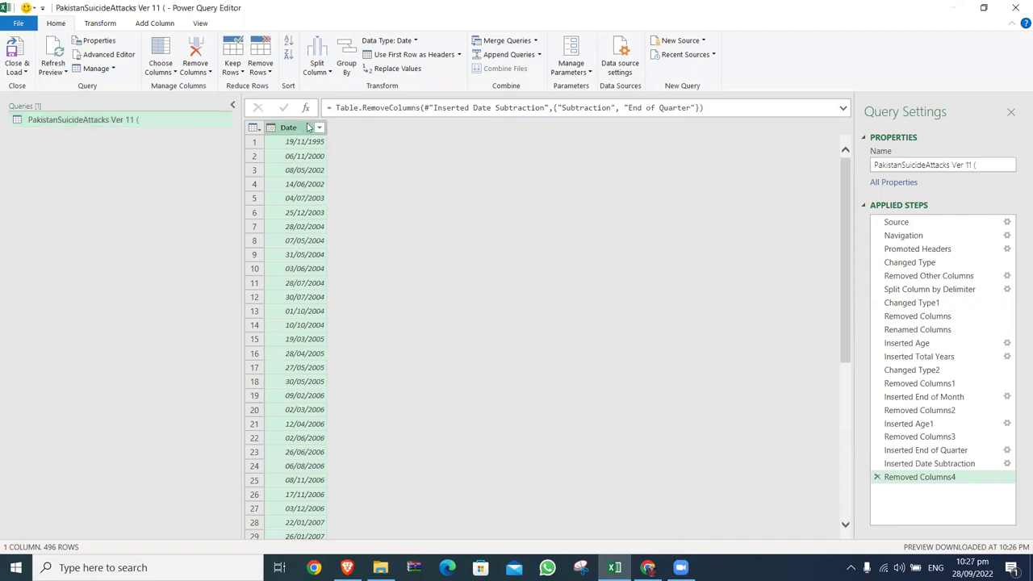
{"action": "left_click", "coordinate": [156, 23]}
{"action": "left_click", "coordinate": [61, 63]}
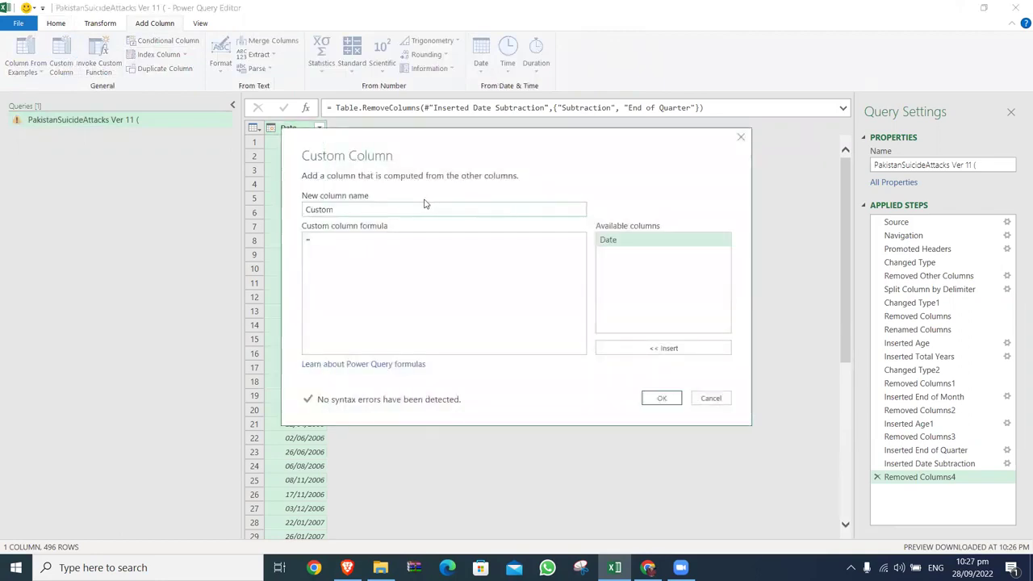
{"action": "left_click", "coordinate": [374, 239]}
{"action": "type", "text": "Loca"}
{"action": "key", "text": "BackSpace"}
{"action": "key", "text": "BackSpace"}
{"action": "key", "text": "BackSpace"}
{"action": "key", "text": "BackSpace"}
{"action": "type", "text": "Time.local()"}
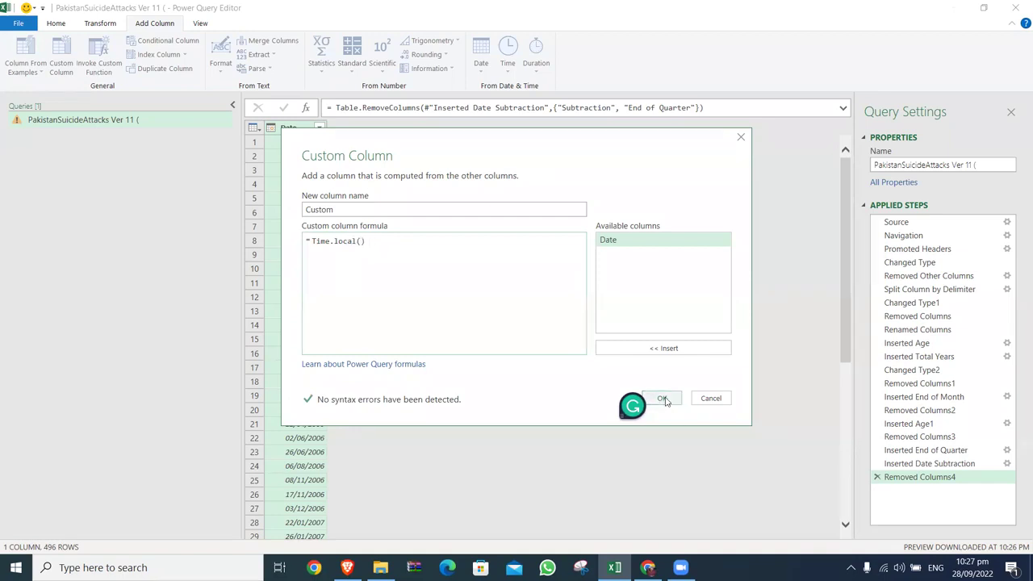
{"action": "left_click", "coordinate": [665, 399]}
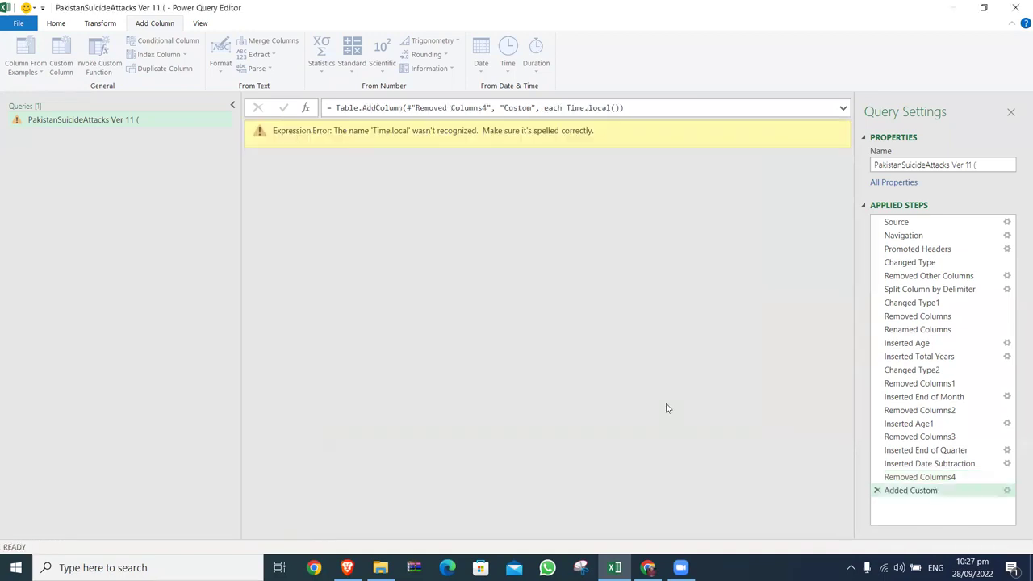
{"action": "left_click", "coordinate": [876, 490]}
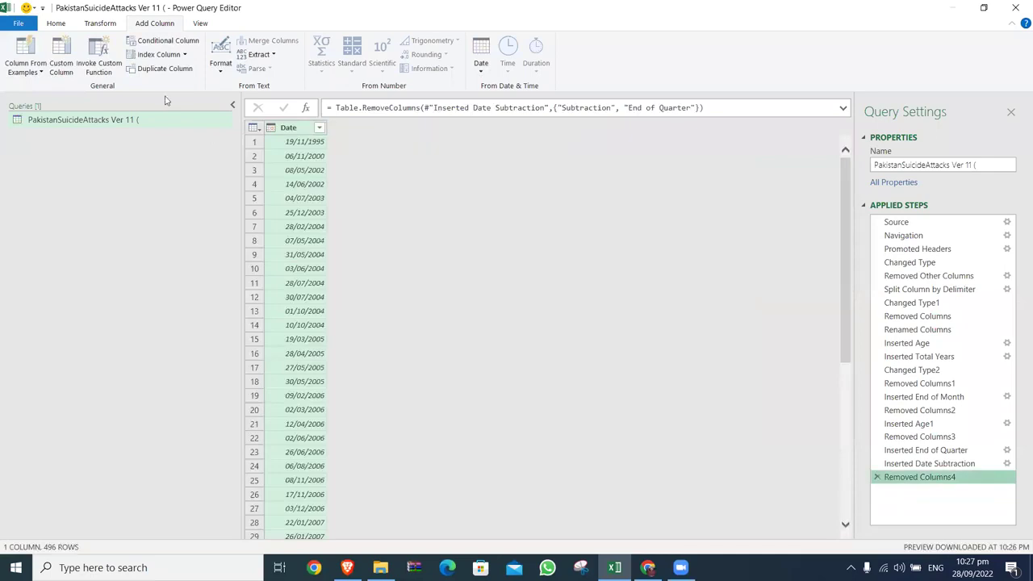
Step: Start a new Custom Column and type DateTime in its formula box after several corrections
{"action": "left_click", "coordinate": [69, 75]}
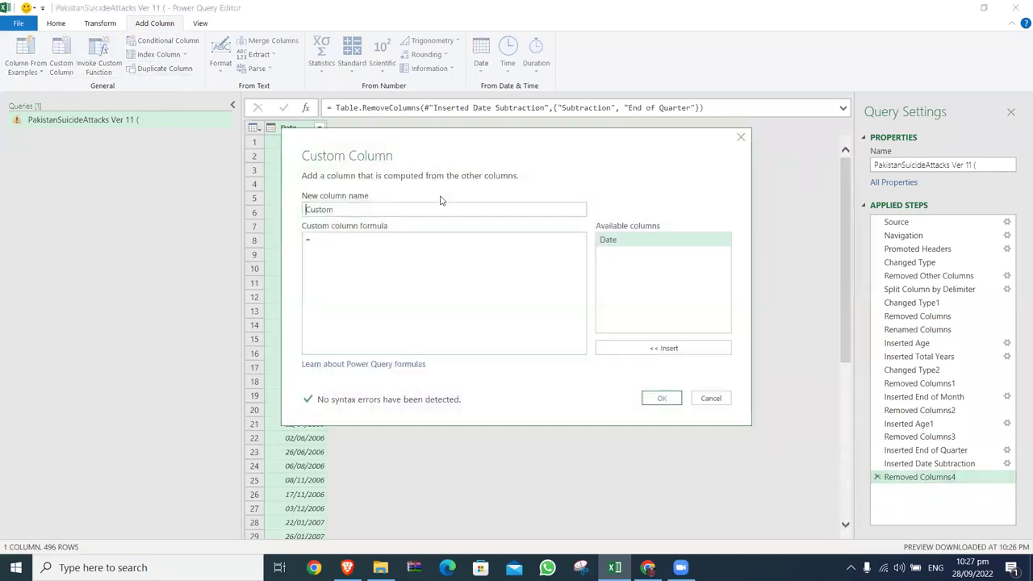
{"action": "left_click", "coordinate": [394, 239]}
{"action": "type", "text": "Loca"}
{"action": "key", "text": "BackSpace"}
{"action": "key", "text": "BackSpace"}
{"action": "key", "text": "BackSpace"}
{"action": "key", "text": "BackSpace"}
{"action": "type", "text": "DAt"}
{"action": "key", "text": "BackSpace"}
{"action": "key", "text": "BackSpace"}
{"action": "type", "text": "ate"}
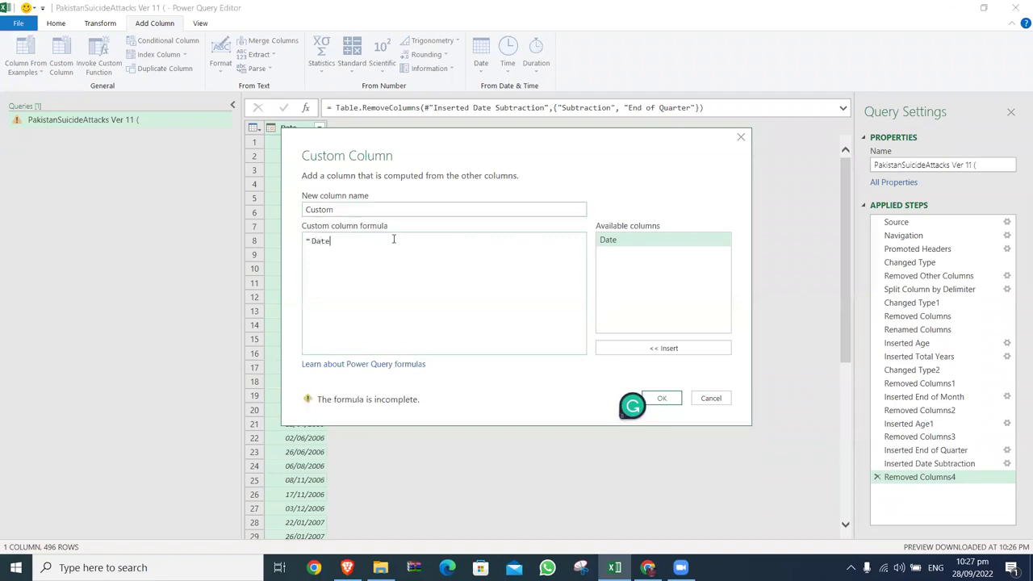
{"action": "type", "text": "("}
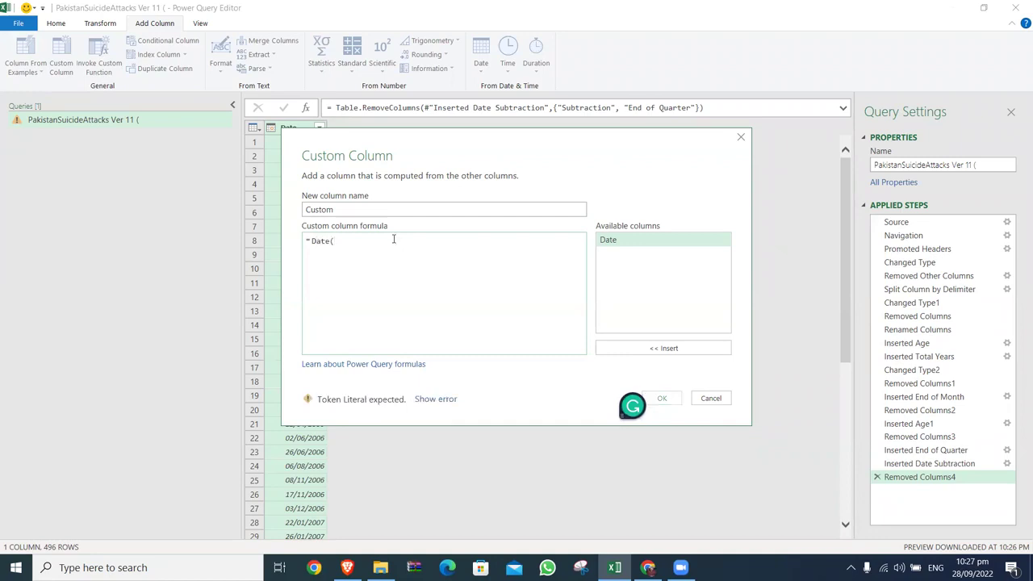
{"action": "key", "text": "BackSpace"}
{"action": "key", "text": "BackSpace"}
{"action": "key", "text": "BackSpace"}
{"action": "key", "text": "BackSpace"}
{"action": "key", "text": "BackSpace"}
{"action": "type", "text": "DAte"}
{"action": "key", "text": "BackSpace"}
{"action": "key", "text": "BackSpace"}
{"action": "key", "text": "BackSpace"}
{"action": "key", "text": "BackSpace"}
{"action": "type", "text": "DateTime"}
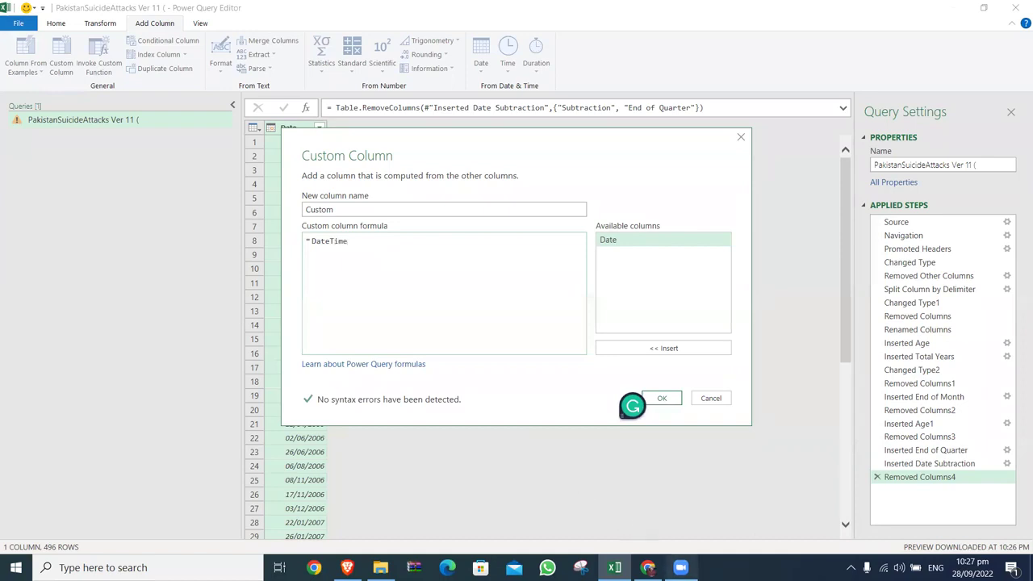
Step: Paste the =DateTime.LocalNow() formula, remove the stray space, and confirm the column
{"action": "left_click", "coordinate": [680, 567]}
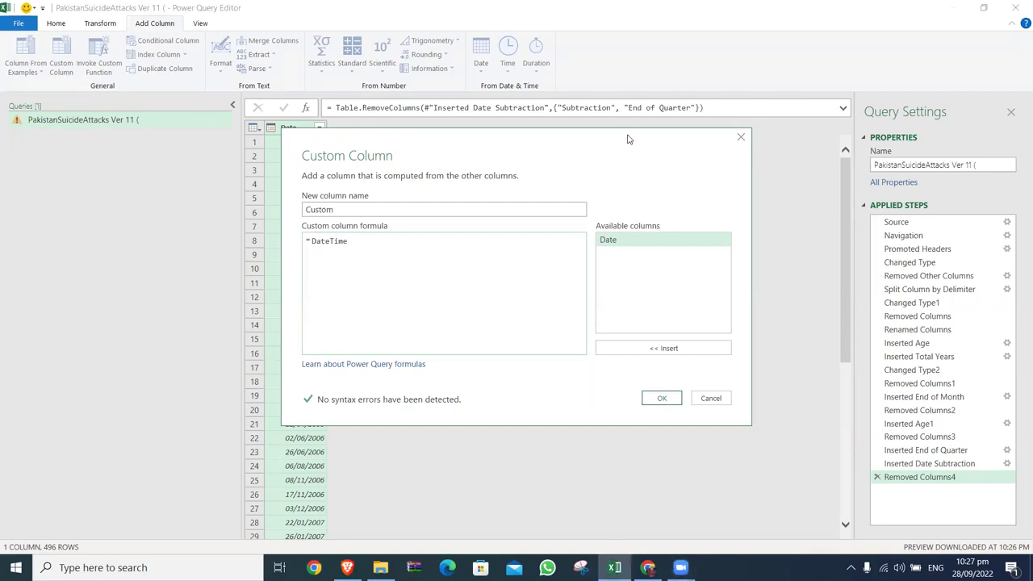
{"action": "left_click", "coordinate": [395, 240]}
{"action": "key", "text": "BackSpace"}
{"action": "key", "text": "BackSpace"}
{"action": "key", "text": "BackSpace"}
{"action": "key", "text": "BackSpace"}
{"action": "key", "text": "BackSpace"}
{"action": "key", "text": "BackSpace"}
{"action": "key", "text": "BackSpace"}
{"action": "key", "text": "BackSpace"}
{"action": "type", "text": "DateTime. LocalNow()"}
{"action": "key", "text": "Return"}
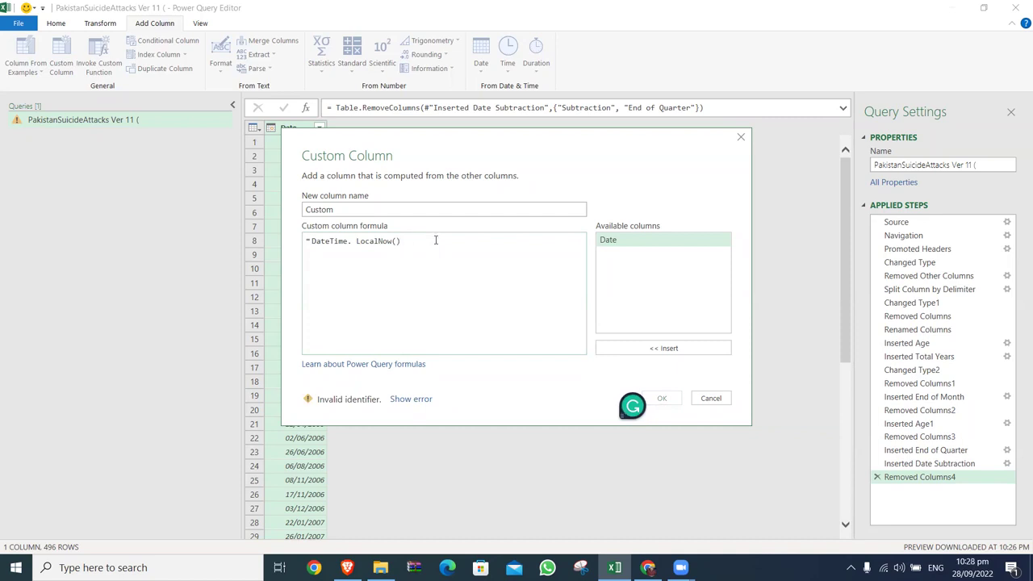
{"action": "key", "text": "BackSpace"}
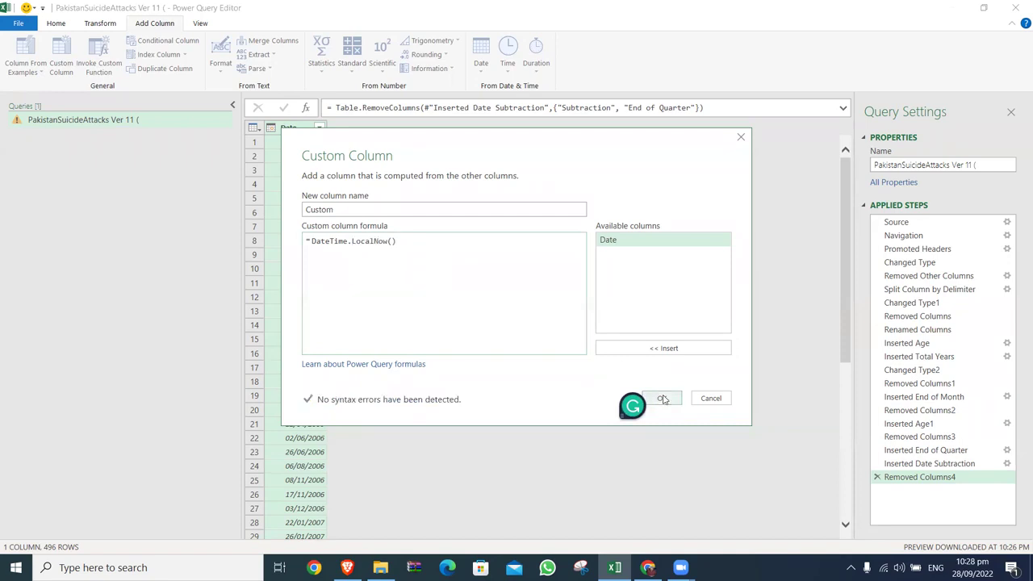
{"action": "left_click", "coordinate": [663, 399]}
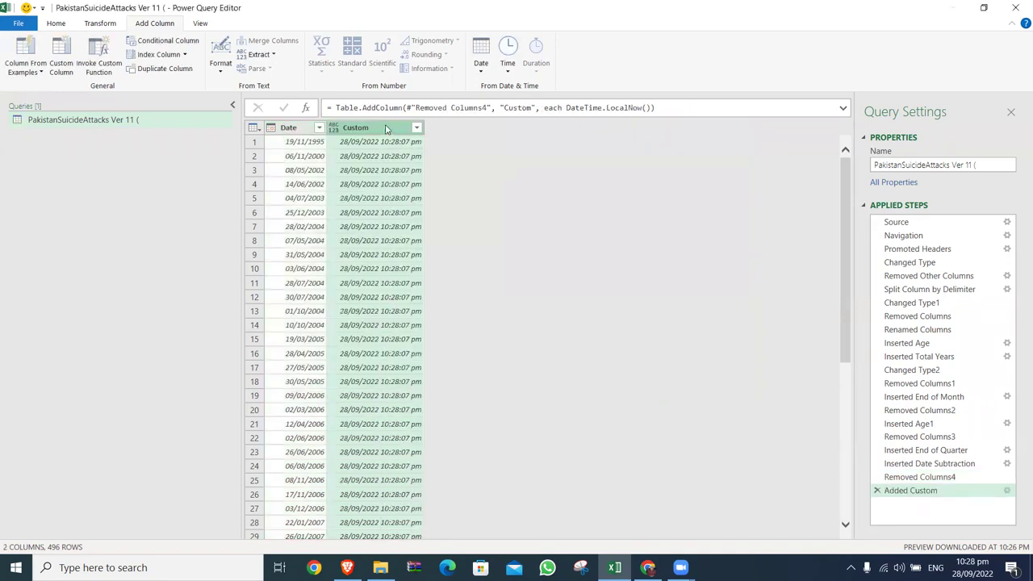
Step: Change the Custom column's type to Date, then select the Date and Custom columns
{"action": "left_click", "coordinate": [489, 71]}
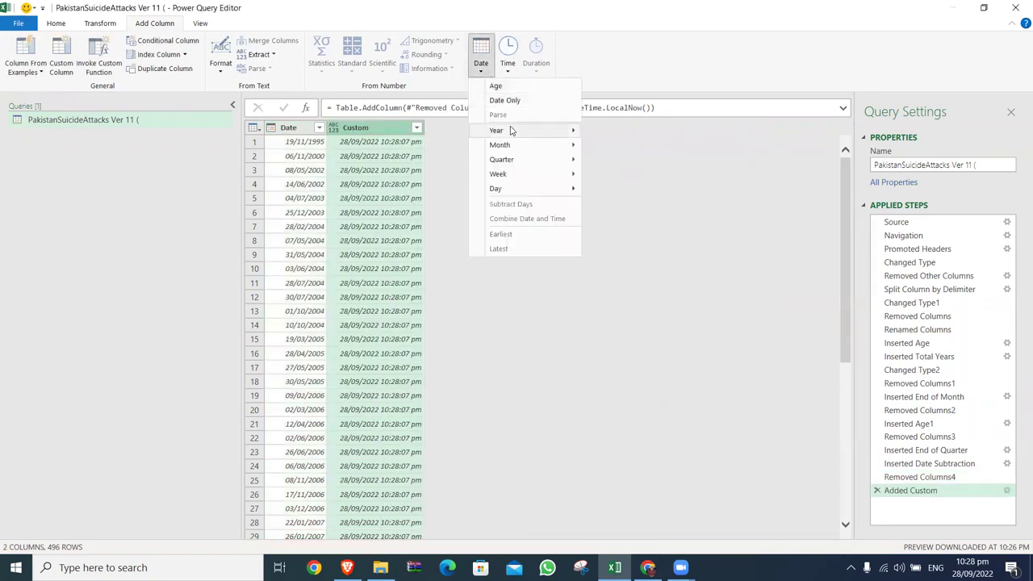
{"action": "mouse_move", "coordinate": [510, 131]}
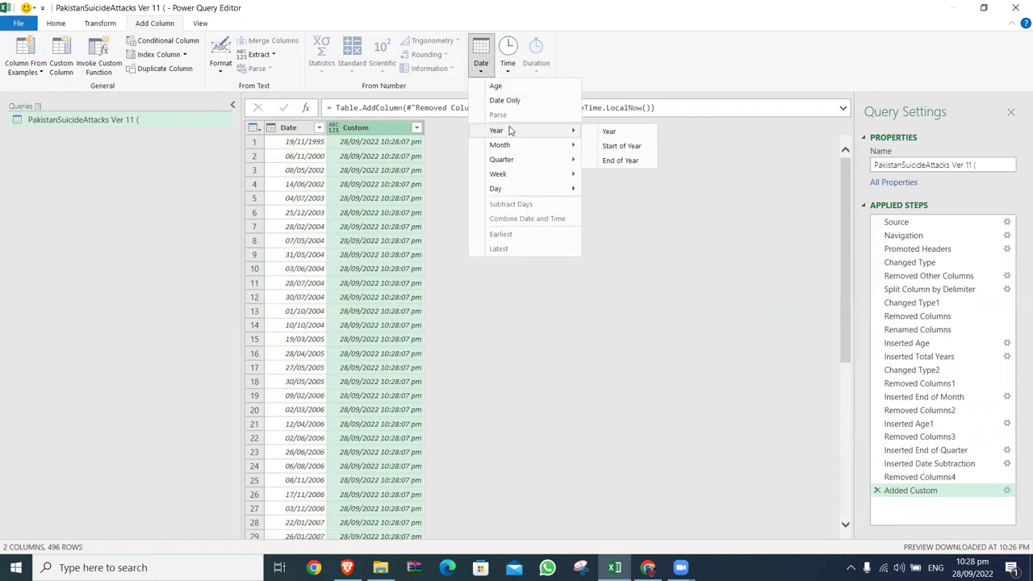
{"action": "right_click", "coordinate": [376, 125]}
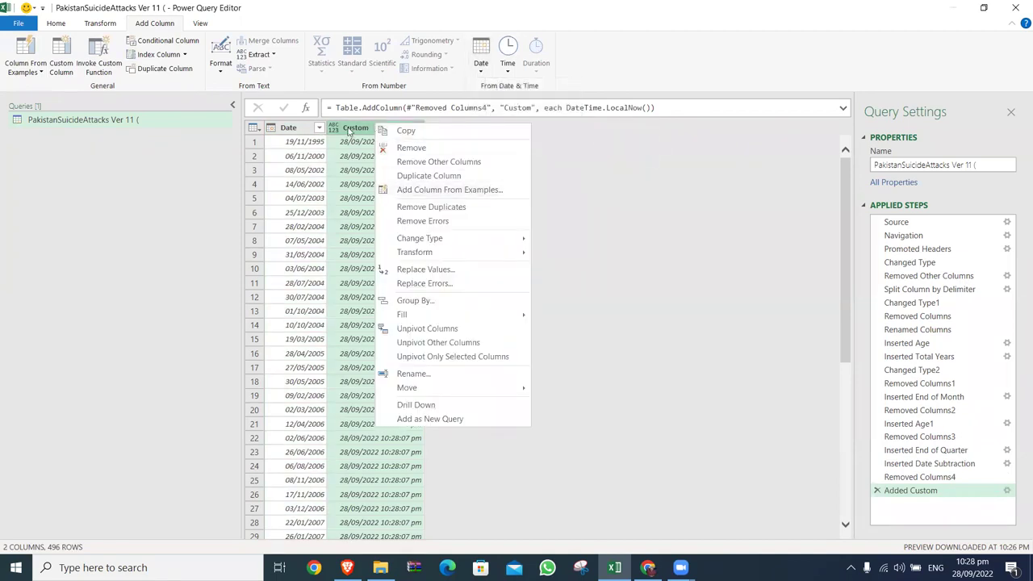
{"action": "left_click", "coordinate": [98, 24]}
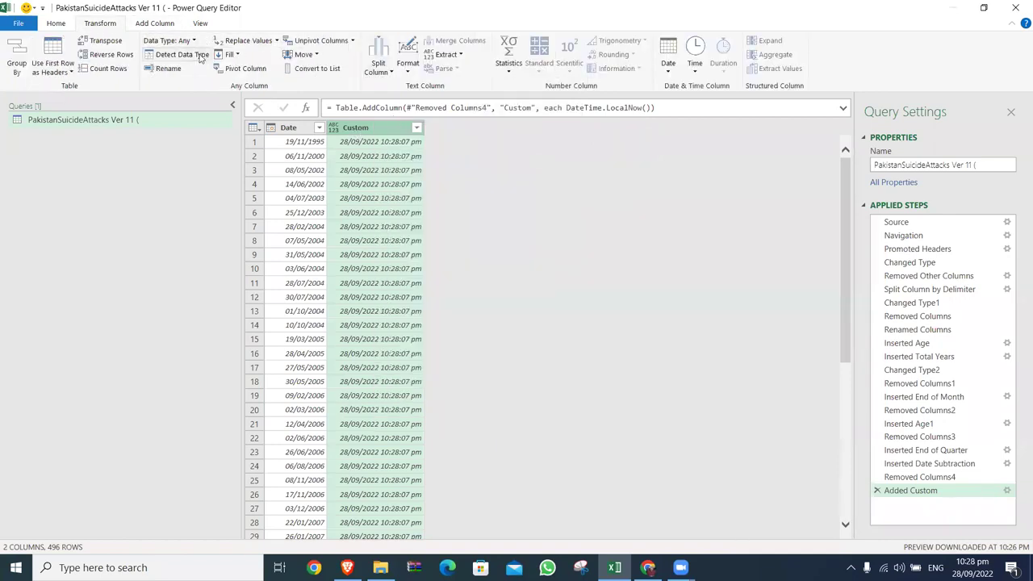
{"action": "right_click", "coordinate": [391, 127]}
{"action": "mouse_move", "coordinate": [458, 248]}
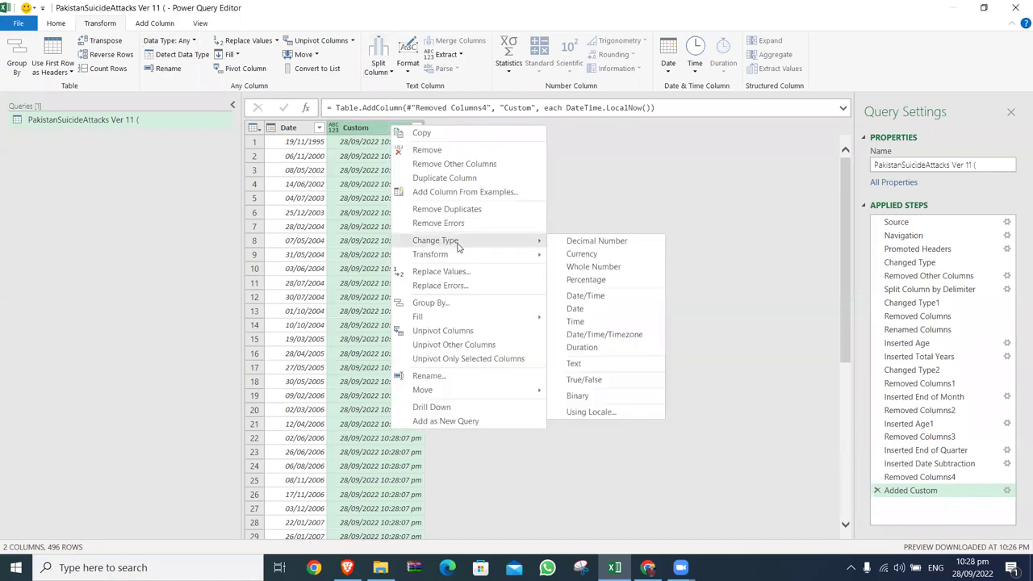
{"action": "left_click", "coordinate": [613, 308]}
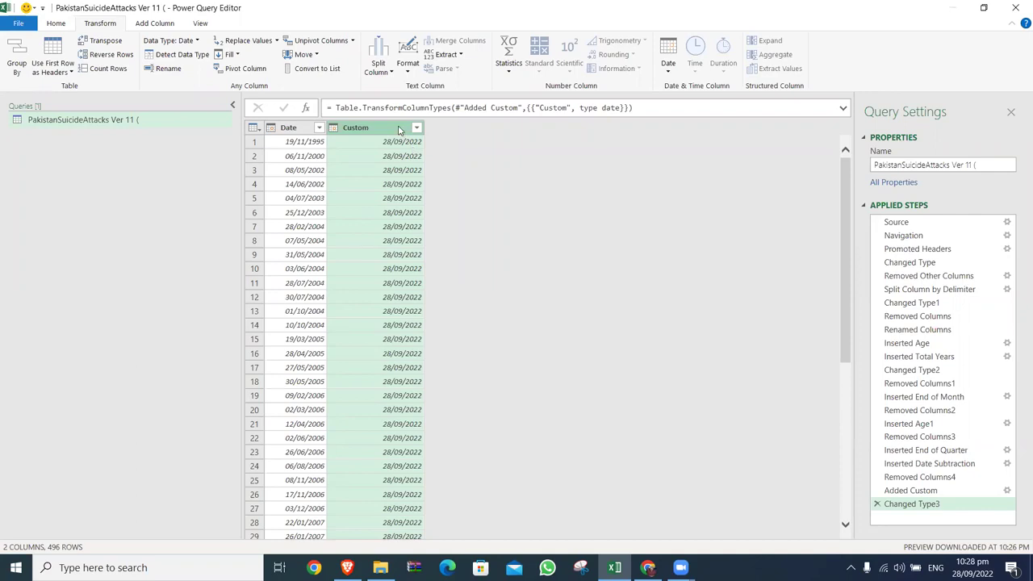
{"action": "left_click", "coordinate": [302, 134], "text": "ctrl"}
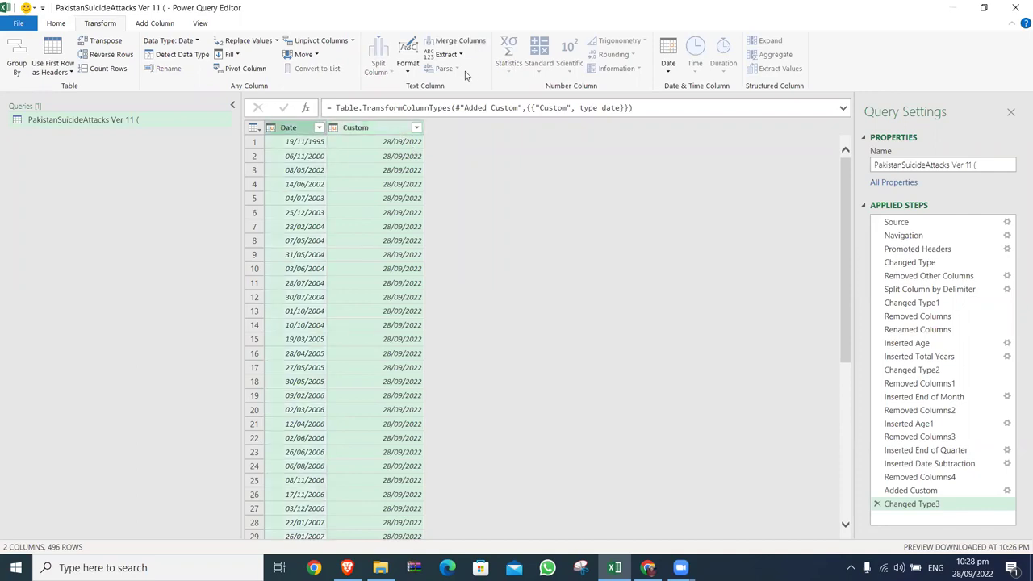
{"action": "left_click", "coordinate": [154, 23]}
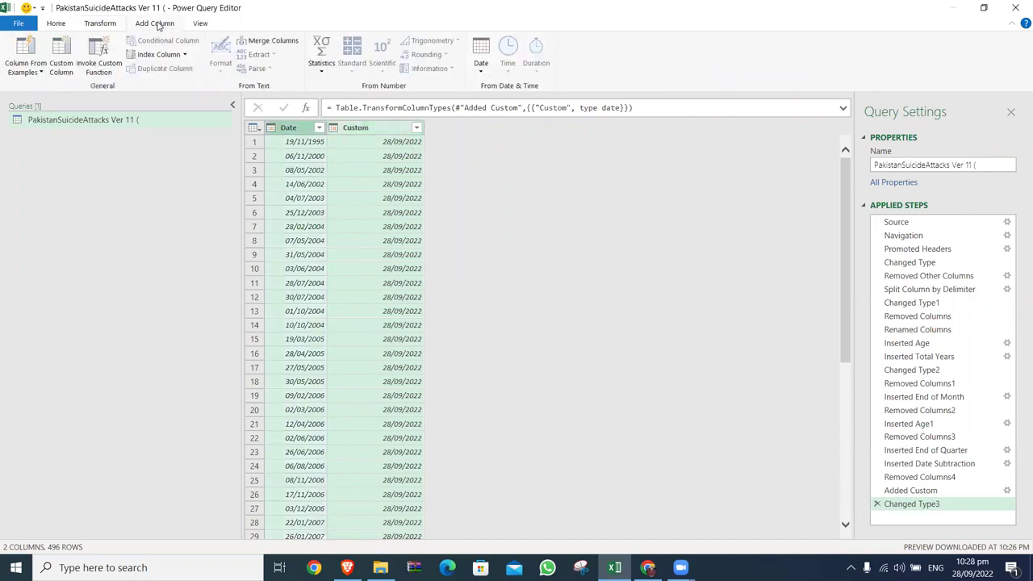
Step: Add a Subtract Days column from the Date and Custom columns, e.g. 9810 days
{"action": "left_click", "coordinate": [481, 71]}
{"action": "left_click", "coordinate": [526, 203]}
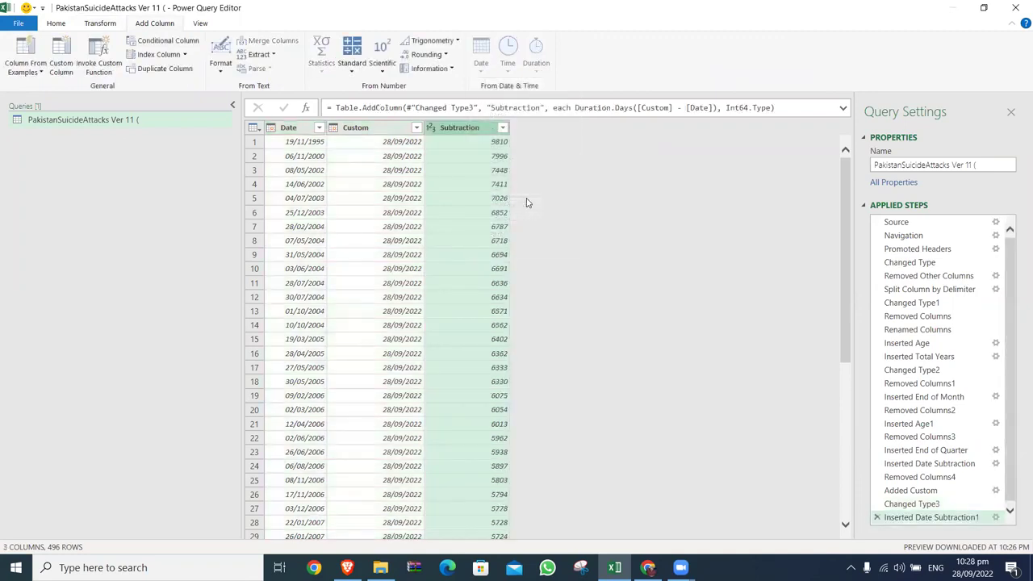
{"action": "left_click", "coordinate": [506, 145]}
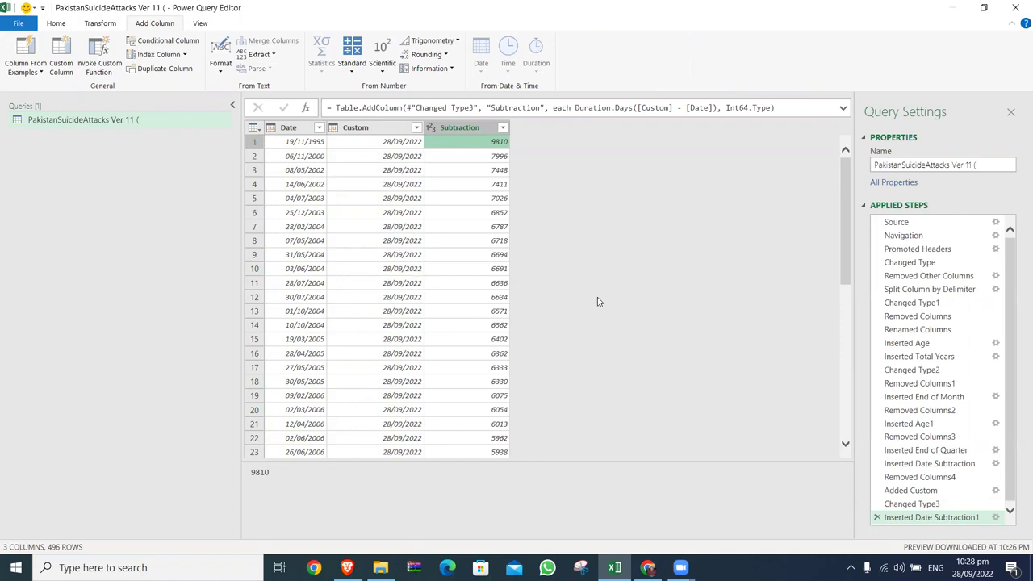
Step: Close Power Query Editor to bring up the keep-changes prompt
{"action": "left_click", "coordinate": [1016, 9]}
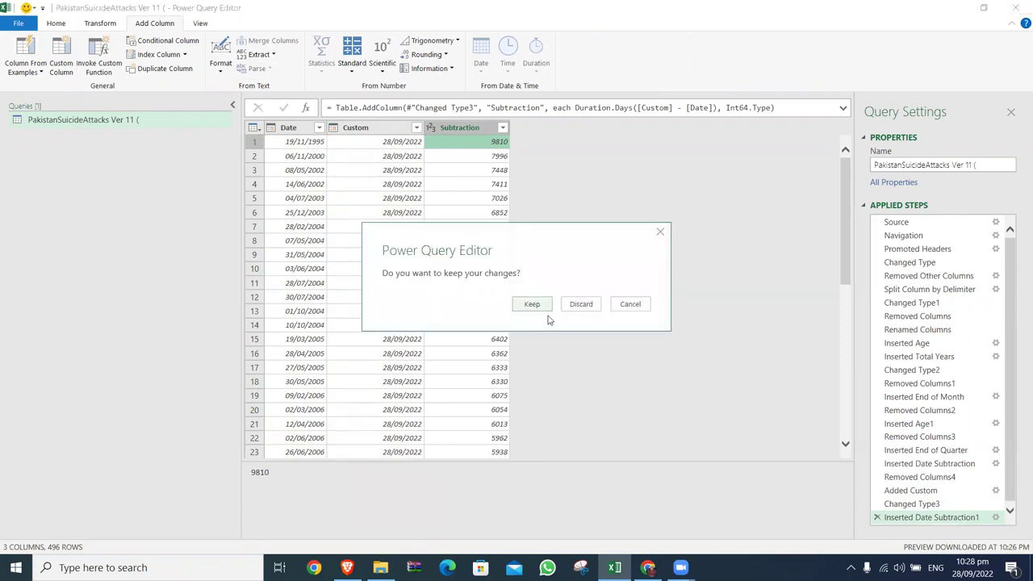